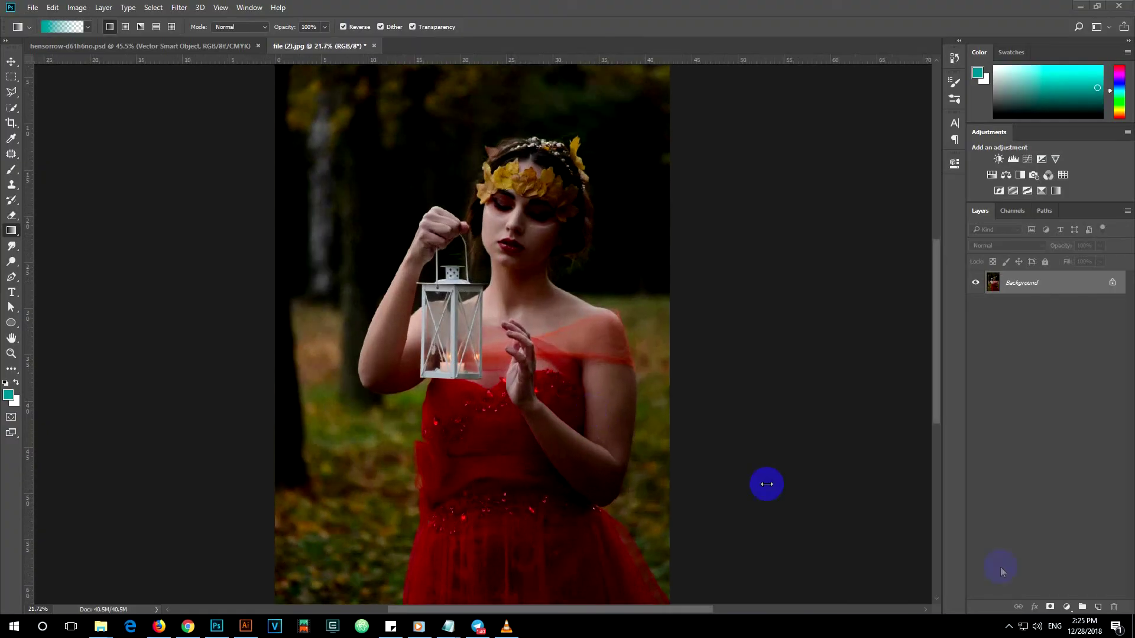
Duplicate the Background layer into a Background copy layer above the original photo.
click(1055, 398)
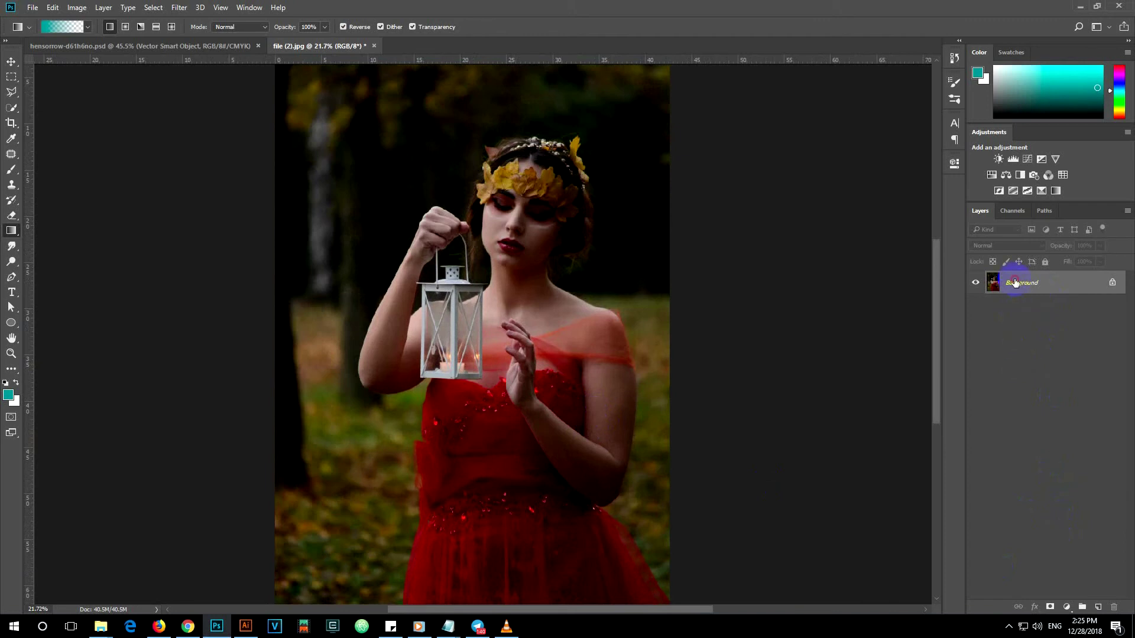
drag(1015, 285, 1098, 607)
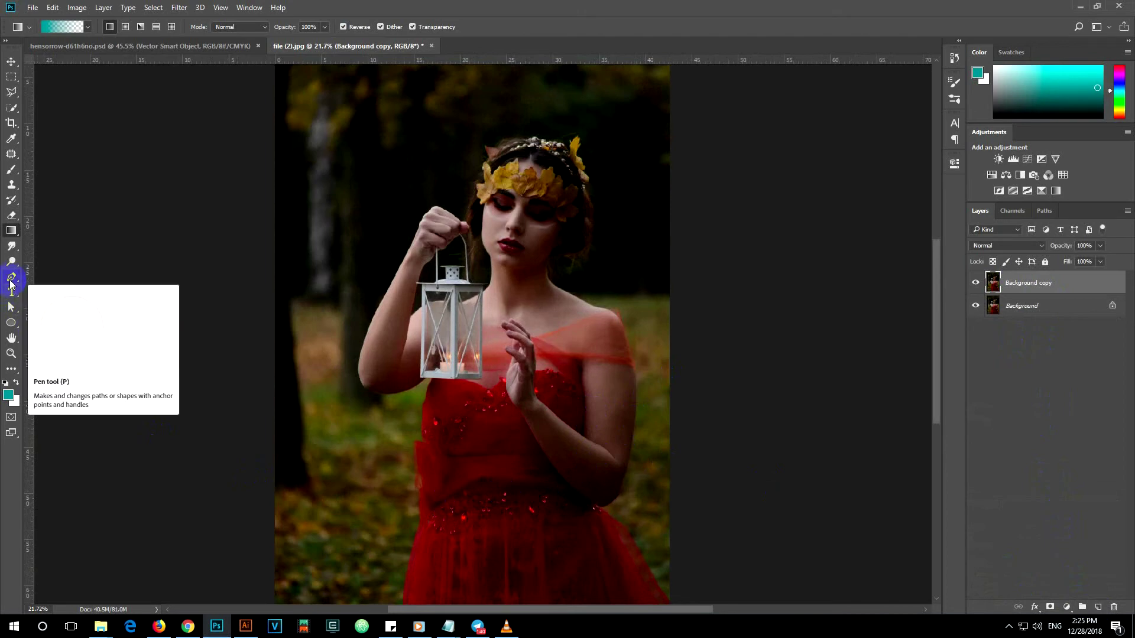
click(11, 279)
Zoom in and start the Pen path at the dress bottom, tracing up its left edge.
scroll(401, 576, up, 1)
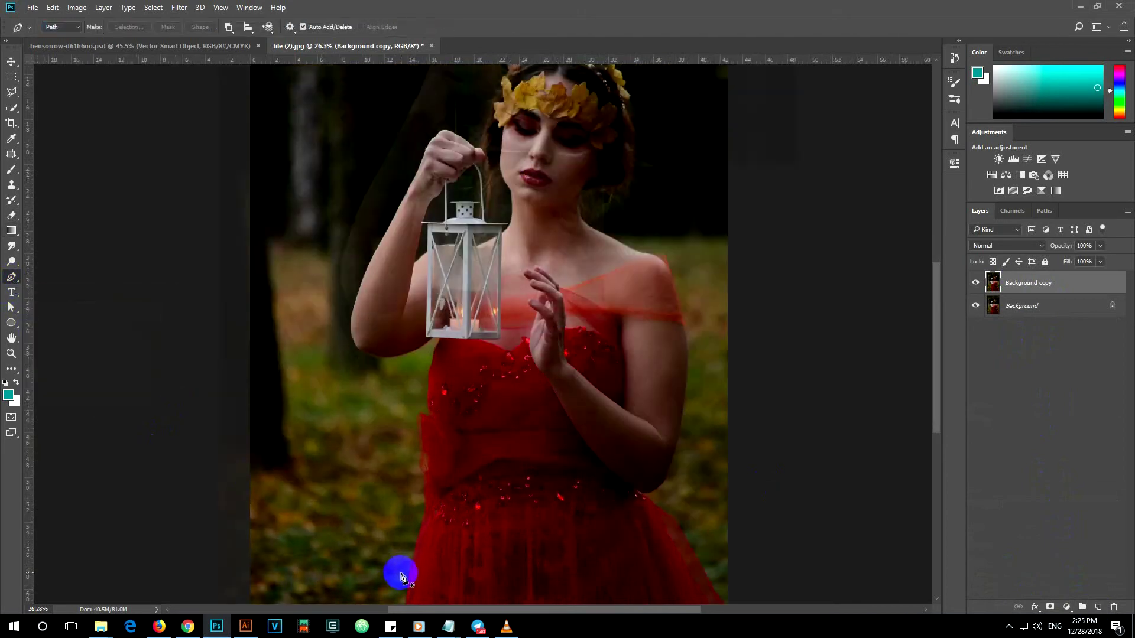
scroll(401, 576, up, 2)
scroll(410, 572, up, 1)
scroll(436, 550, up, 1)
click(390, 502)
mouse_move(411, 344)
mouse_down()
mouse_move(426, 278)
mouse_move(436, 489)
mouse_move(446, 457)
mouse_up()
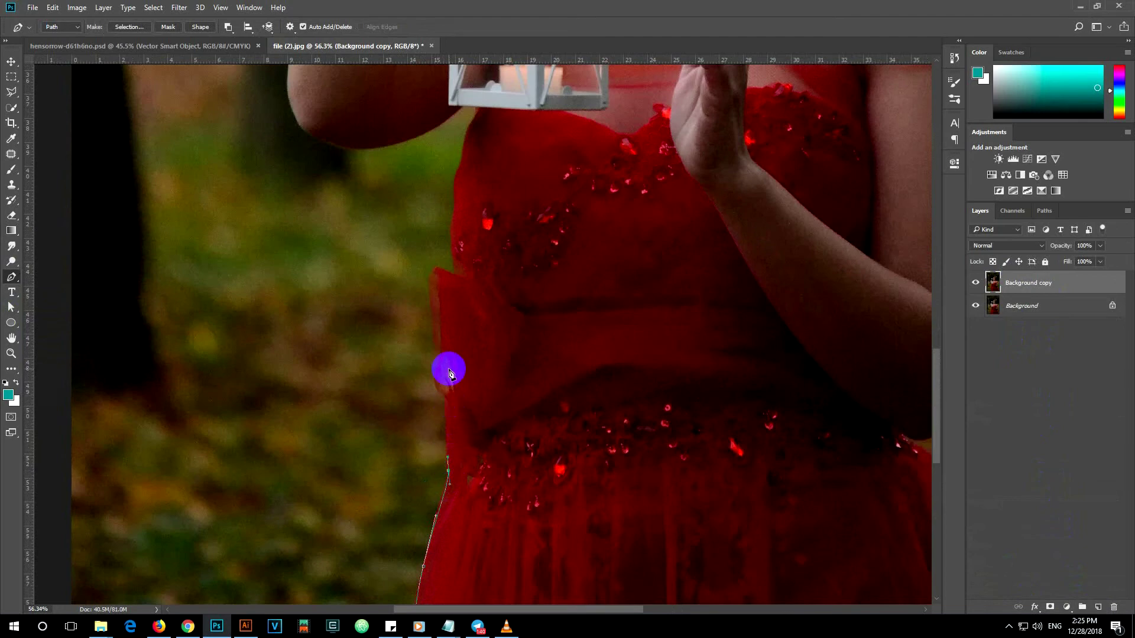
mouse_move(443, 374)
mouse_down()
mouse_move(440, 273)
mouse_move(459, 292)
mouse_move(456, 249)
mouse_up()
scroll(451, 242, up, 2)
scroll(452, 284, up, 2)
scroll(451, 228, up, 2)
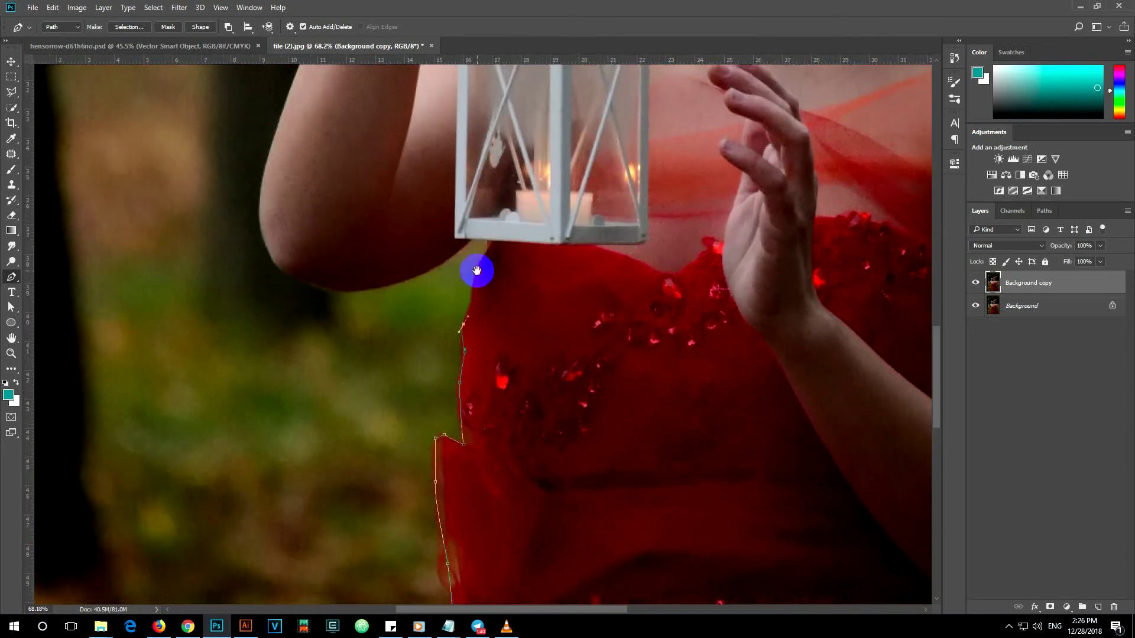
Continue the path past the lantern's corner, under the upper arm, and along the hand.
drag(473, 286, 484, 269)
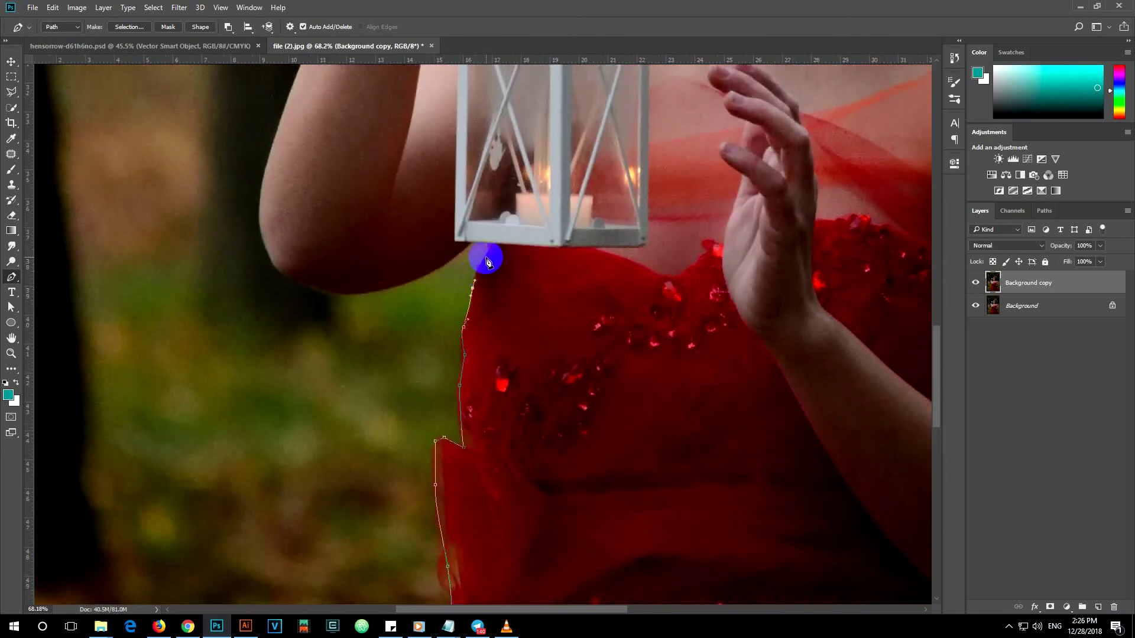
drag(479, 244, 461, 246)
drag(398, 286, 362, 294)
drag(294, 280, 265, 263)
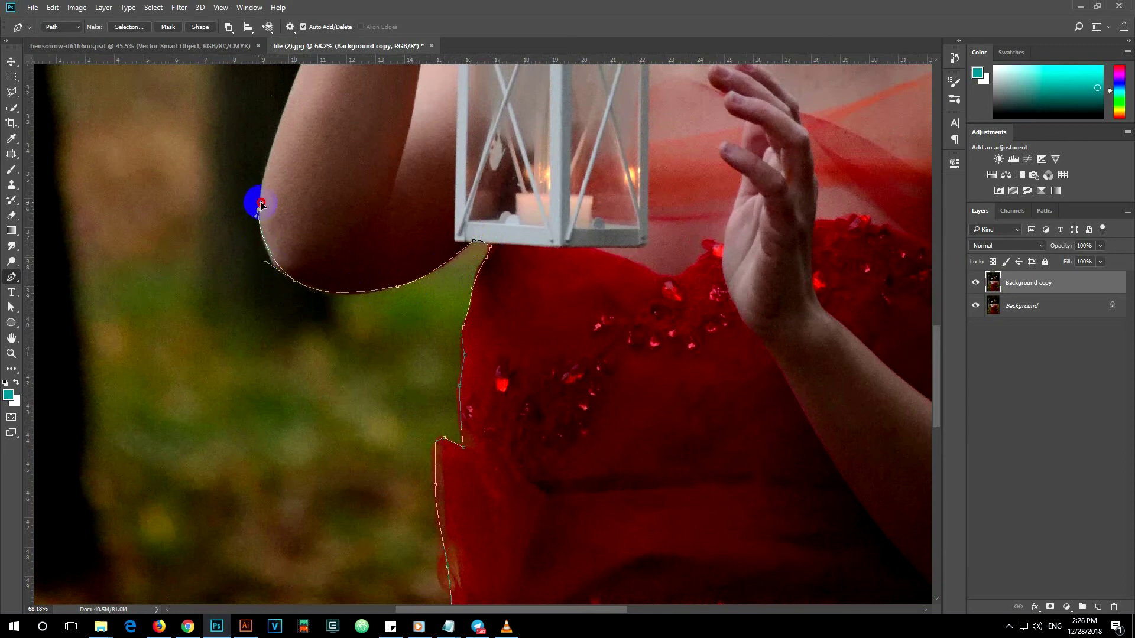
drag(260, 195, 302, 357)
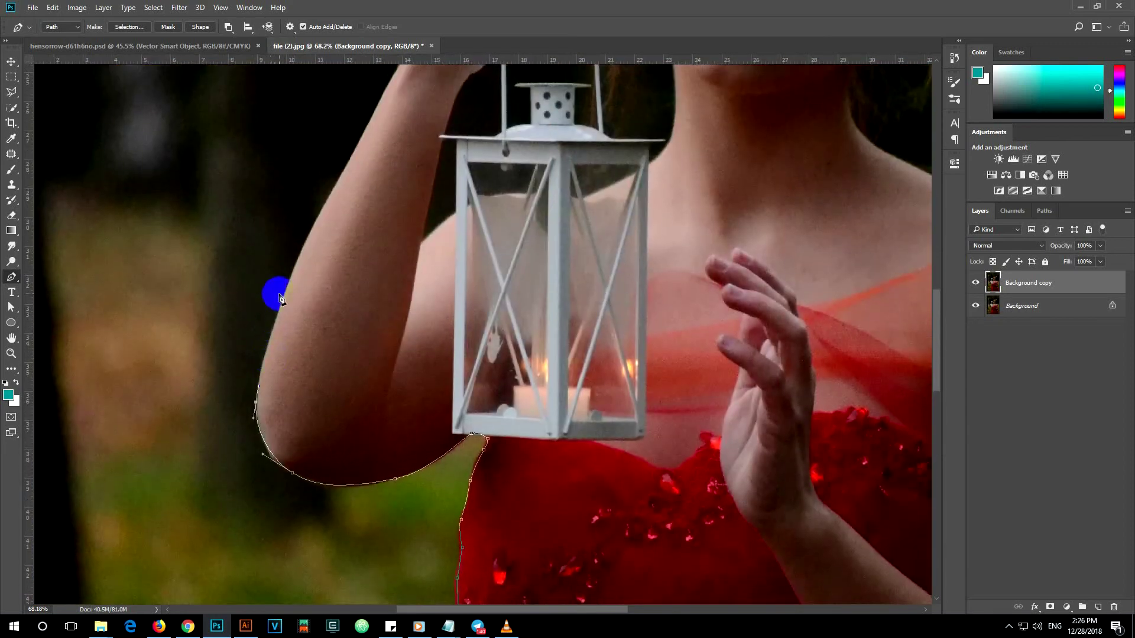
scroll(307, 322, up, 1)
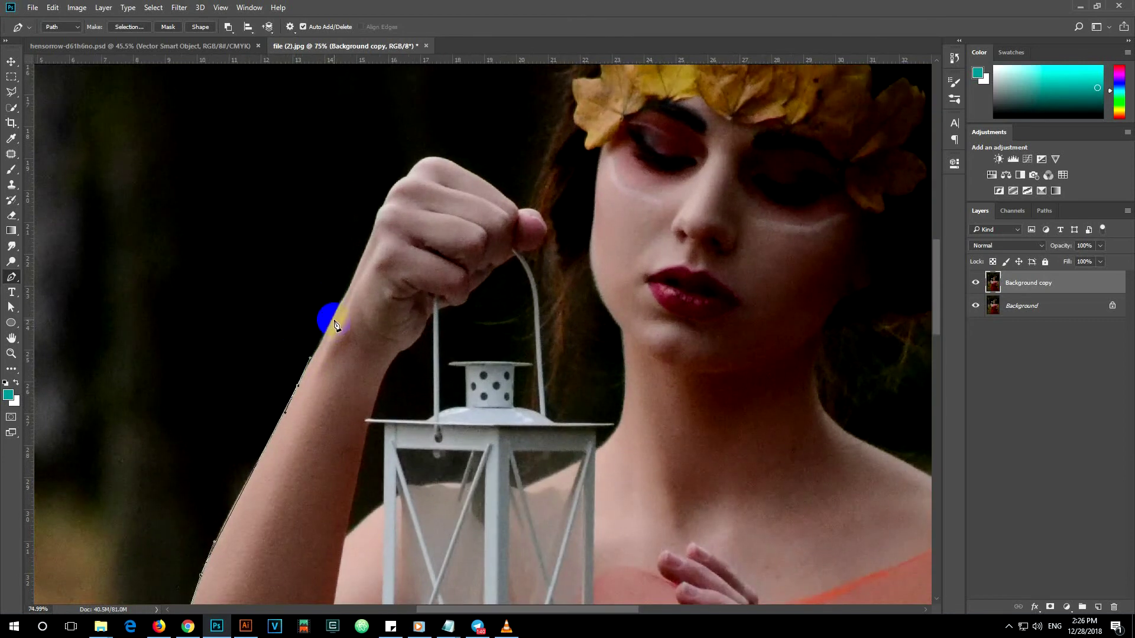
scroll(329, 317, up, 1)
drag(352, 307, 360, 341)
click(372, 288)
Trace the path over the fist and fingertip, then up along the hairline.
click(416, 268)
drag(493, 322, 506, 346)
scroll(509, 331, up, 1)
click(515, 324)
drag(519, 321, 515, 433)
click(523, 371)
click(530, 329)
click(545, 300)
click(557, 269)
click(565, 243)
click(581, 204)
Extend the path across the top of the hair and around the hair beads.
scroll(593, 190, up, 1)
click(585, 161)
drag(579, 130, 588, 127)
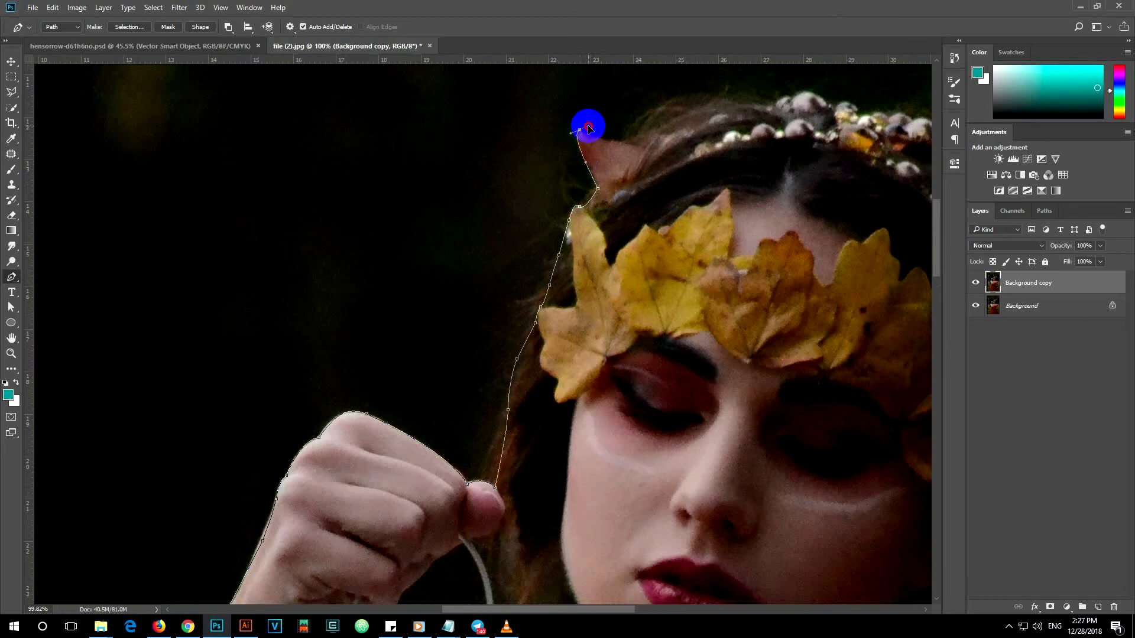
click(660, 146)
mouse_move(686, 136)
mouse_down()
mouse_move(712, 148)
mouse_move(737, 139)
mouse_up()
click(750, 158)
click(732, 171)
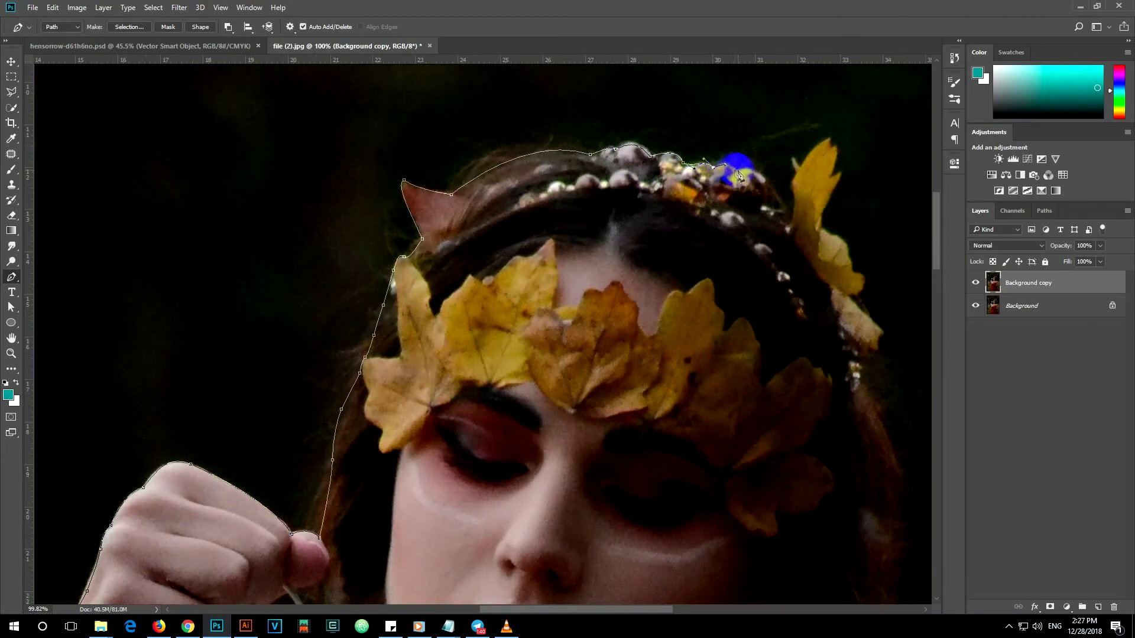
drag(766, 172, 677, 177)
click(683, 158)
click(702, 183)
click(707, 138)
Outline the yellow leaf's tip and trace down its right edge.
click(726, 105)
click(741, 93)
click(755, 128)
click(746, 135)
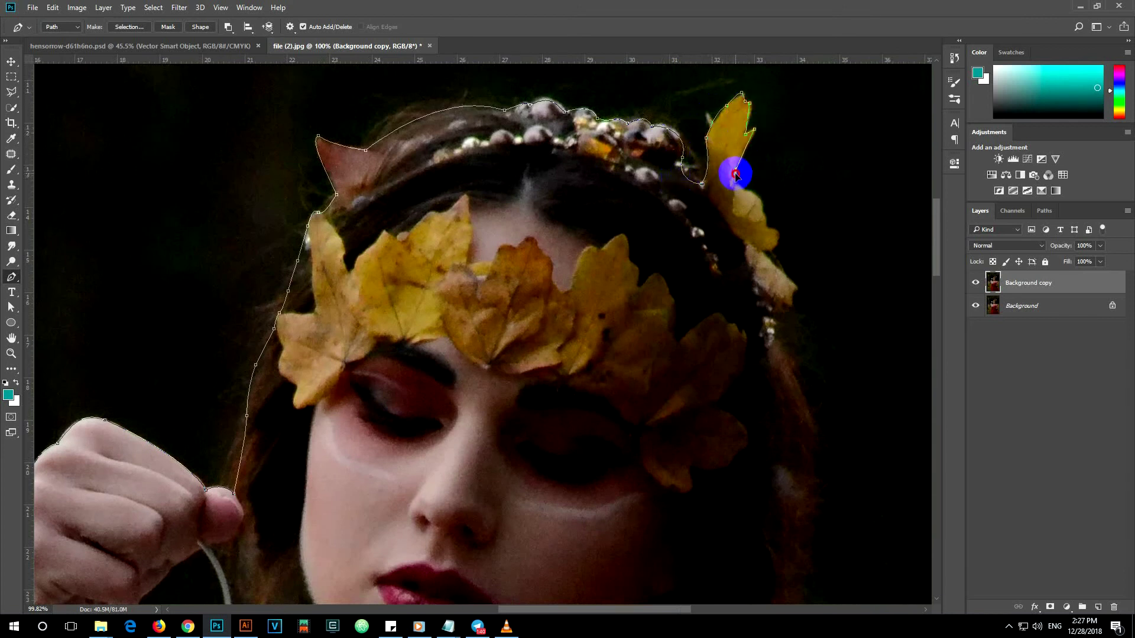
click(749, 192)
click(761, 212)
click(771, 251)
click(795, 288)
drag(795, 289, 790, 162)
click(787, 178)
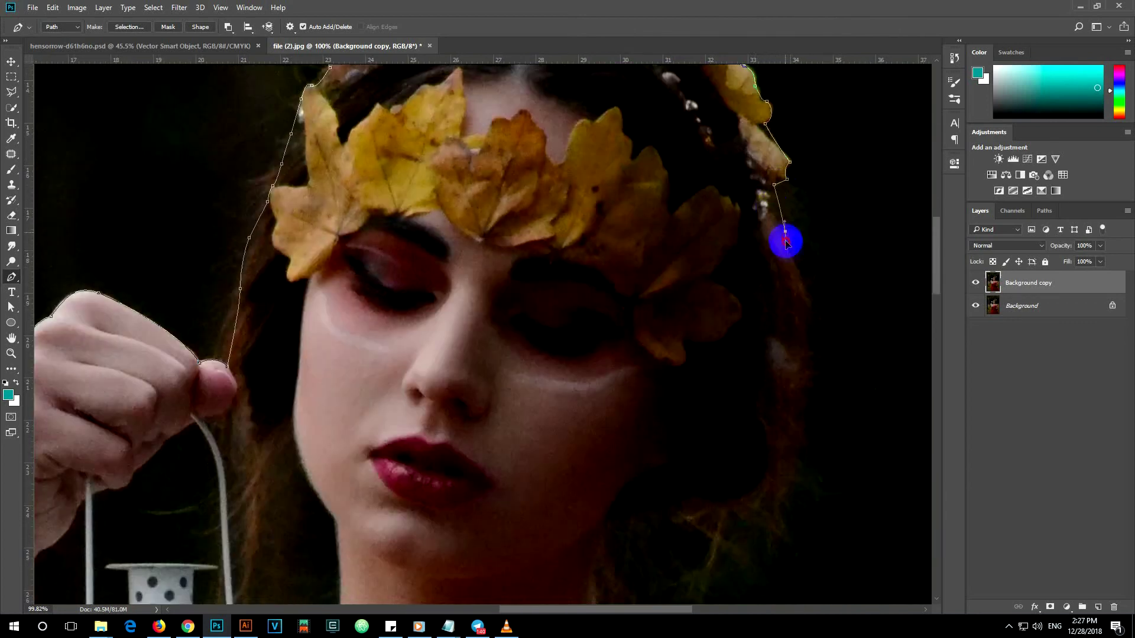
drag(785, 235, 772, 101)
Trace the path down the hair to the neck and over the shoulder.
click(777, 270)
click(717, 376)
click(677, 368)
drag(575, 410, 576, 444)
drag(580, 483, 522, 335)
click(566, 382)
drag(653, 415, 498, 314)
drag(563, 361, 643, 385)
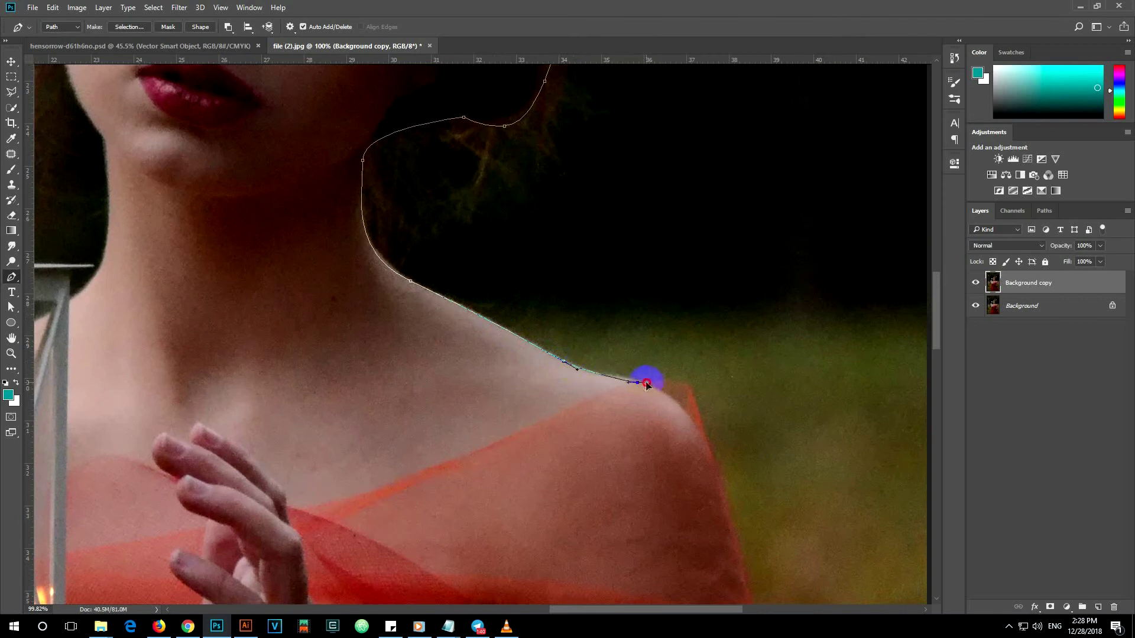
Finish the outline down the right arm and dress edge to the hem, then fit the image on screen.
drag(679, 508, 541, 299)
mouse_move(574, 471)
mouse_down()
mouse_move(588, 504)
mouse_move(560, 111)
mouse_up()
click(548, 350)
mouse_move(547, 350)
mouse_down()
mouse_move(519, 471)
mouse_move(565, 208)
mouse_move(507, 397)
mouse_up()
mouse_move(419, 410)
mouse_down()
mouse_move(380, 385)
mouse_move(303, 91)
mouse_up()
click(466, 342)
drag(558, 463, 558, 524)
drag(286, 451, 800, 447)
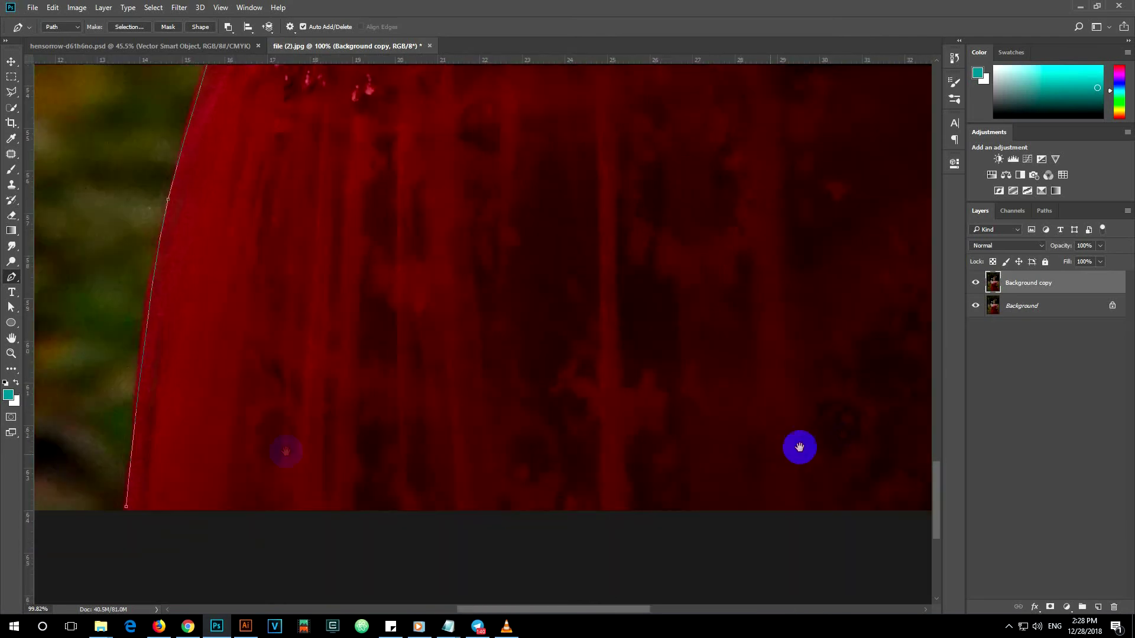
key(ctrl+0)
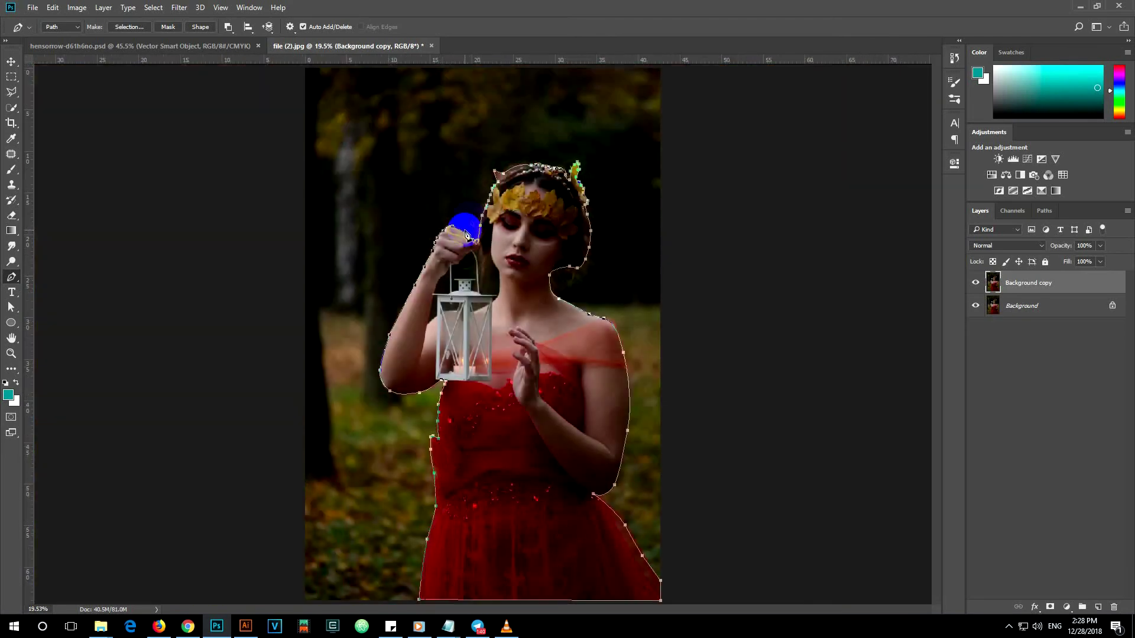
right_click(522, 320)
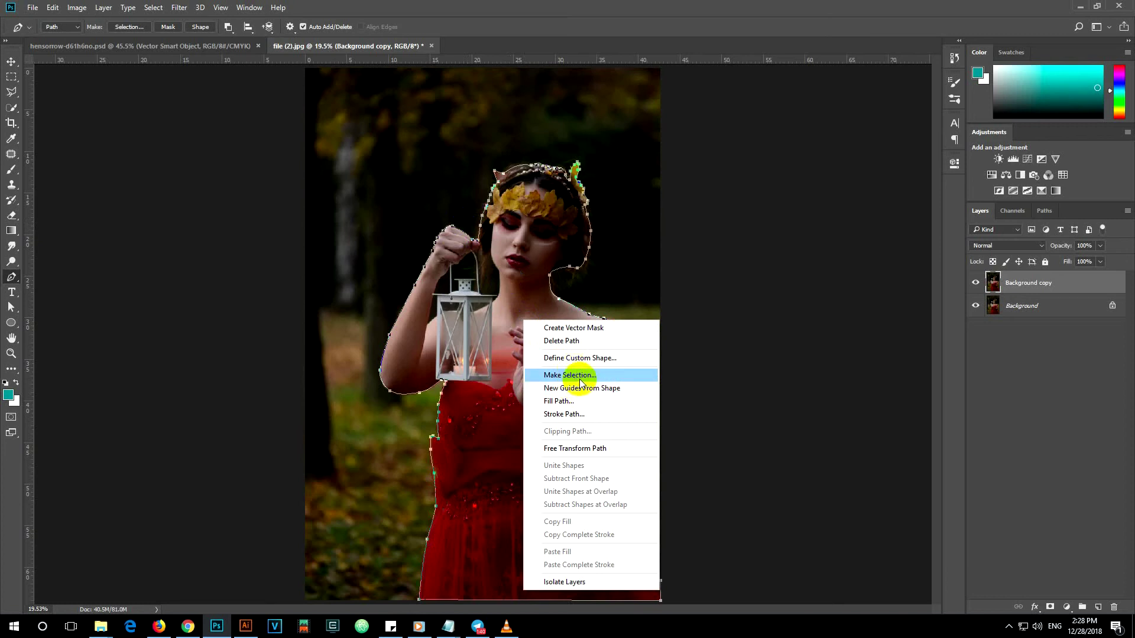
Make a 20-pixel feathered selection from the path, invert it, and add it as Background copy's mask.
click(579, 376)
text(20)
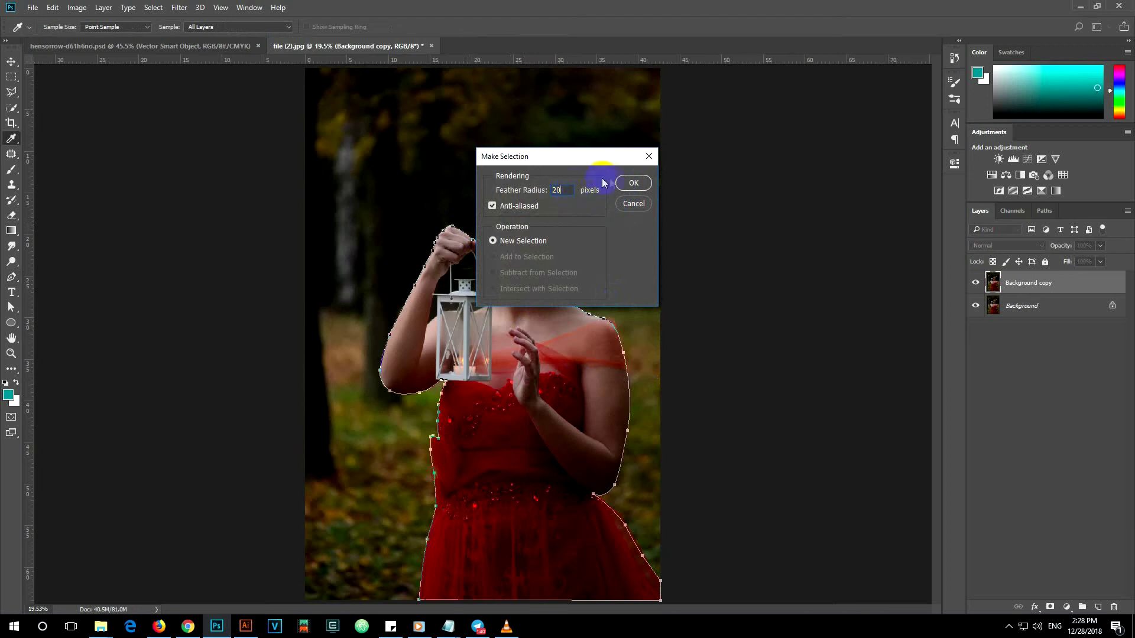
click(626, 185)
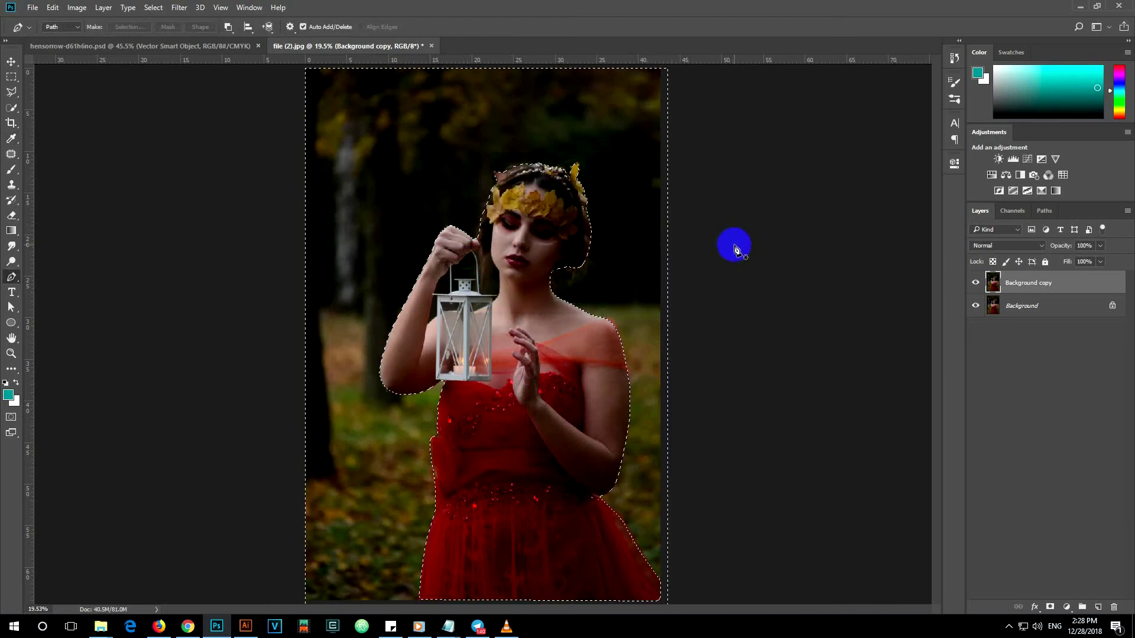
click(153, 7)
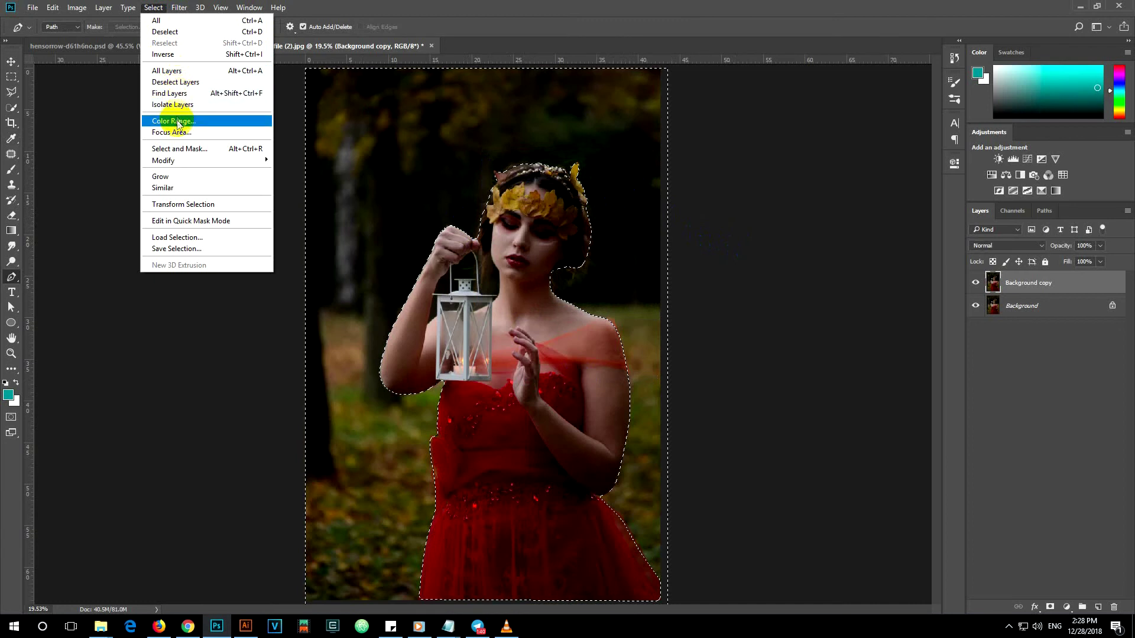
click(192, 55)
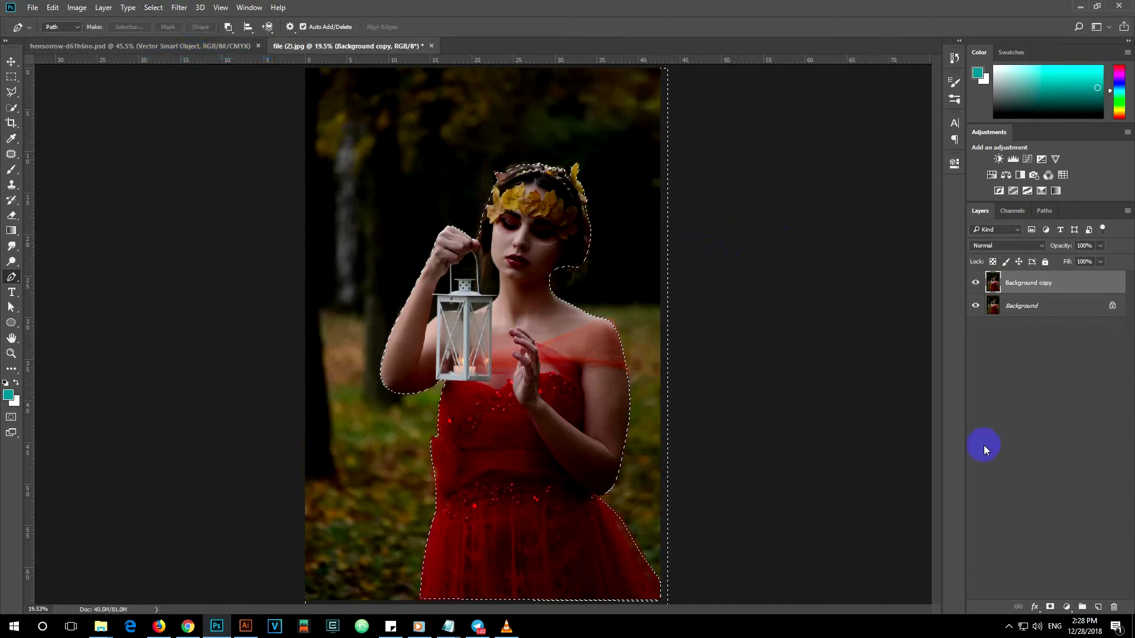
click(1049, 607)
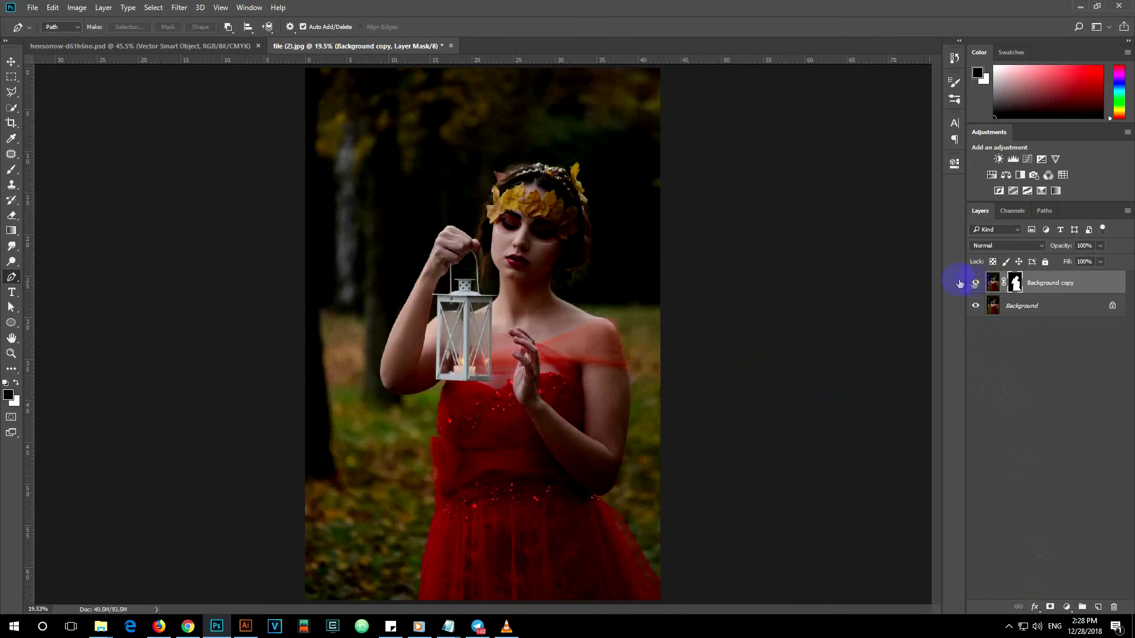
click(993, 283)
Add a colorized Hue/Saturation layer clipped to Background: Hue 194, Saturation 15, Lightness -12.
click(998, 305)
click(1066, 607)
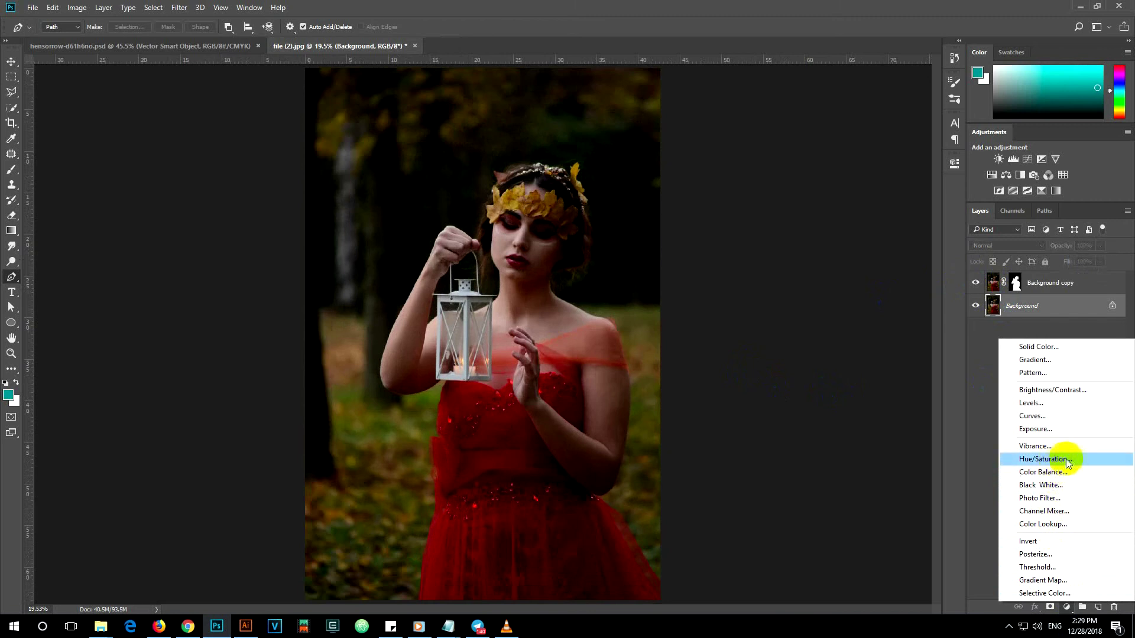
click(1088, 459)
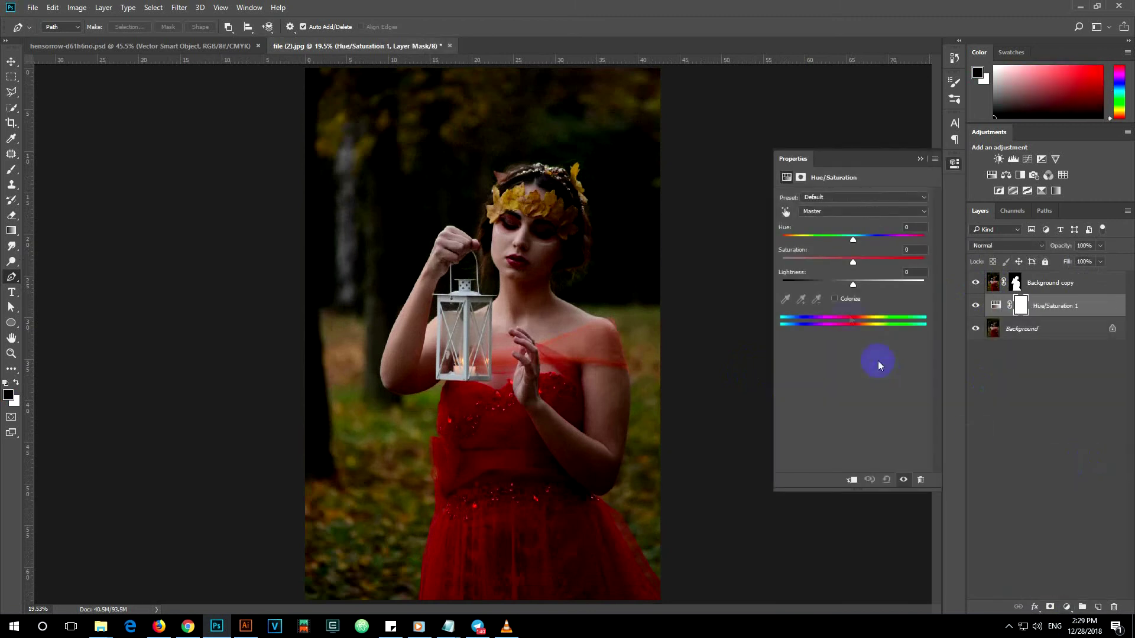
click(835, 300)
drag(853, 285, 843, 285)
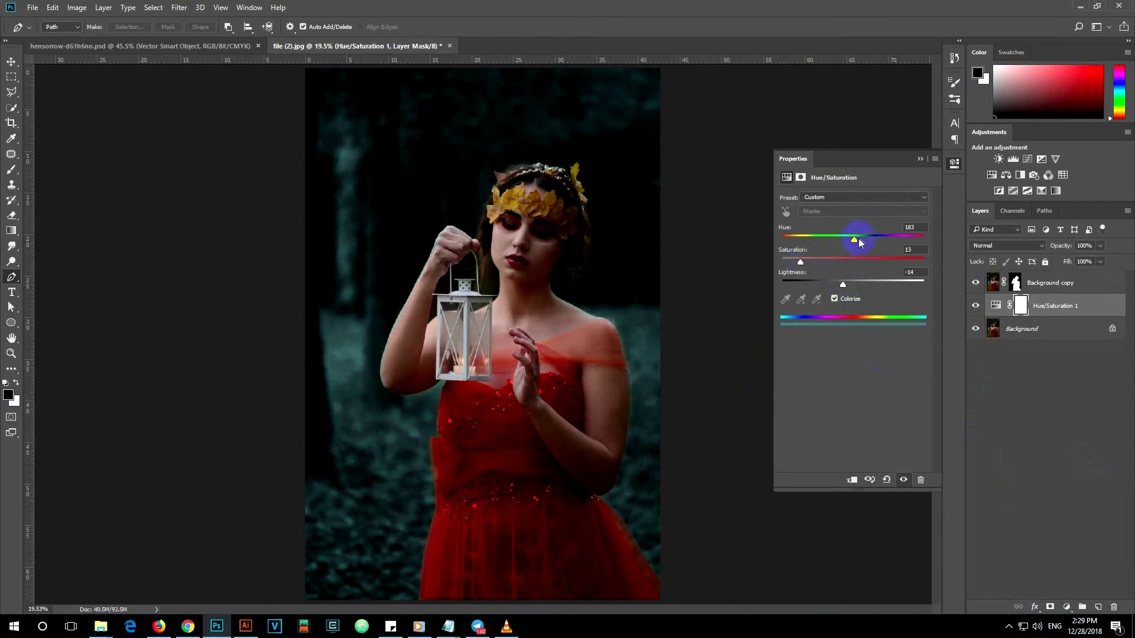
click(801, 262)
drag(802, 263, 801, 261)
click(852, 481)
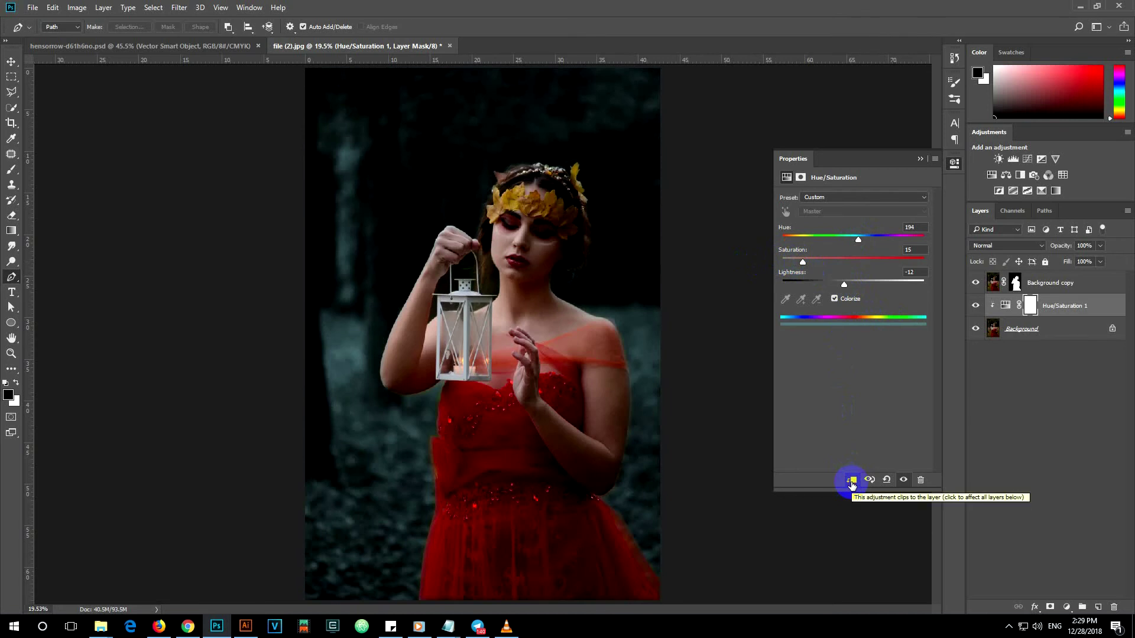
click(920, 160)
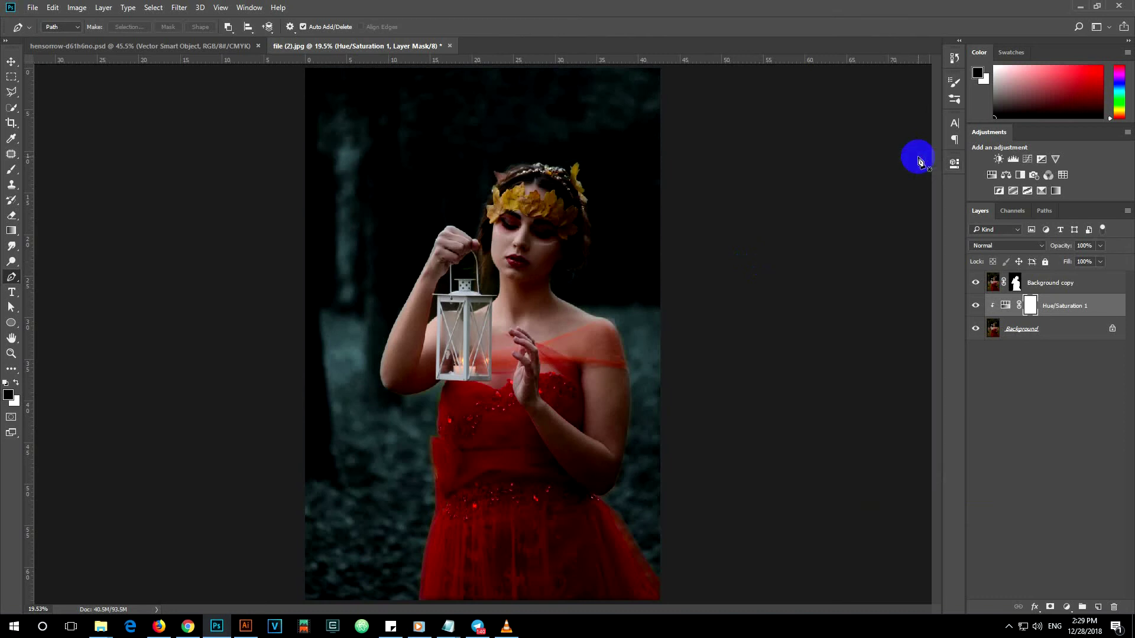
click(1067, 607)
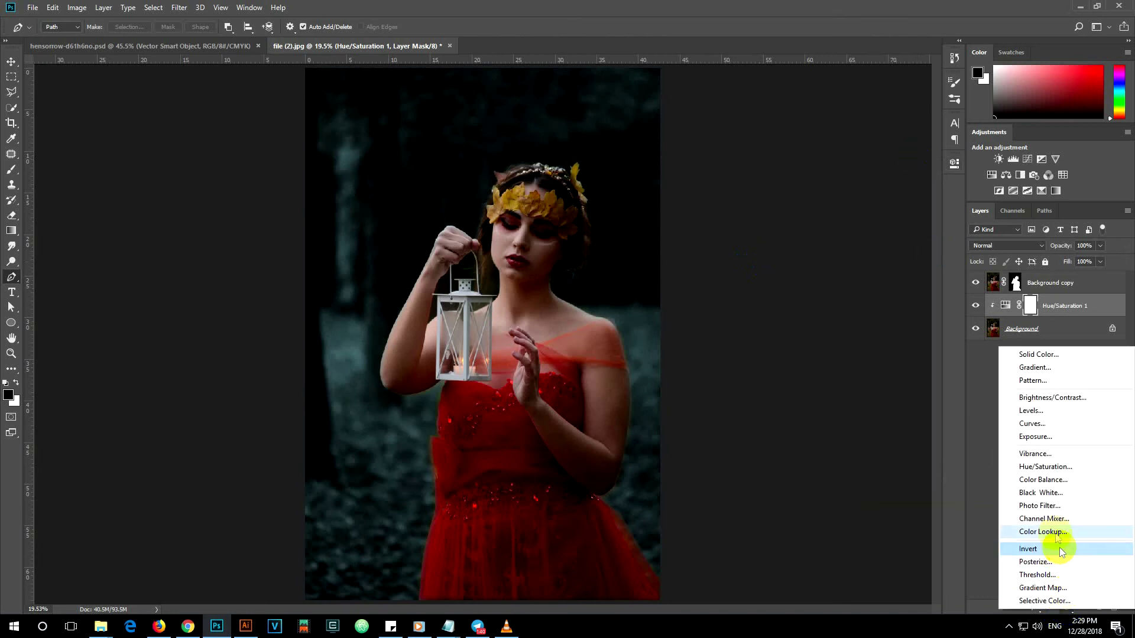
Add a clipped Brightness/Contrast layer with Brightness -54 and Contrast -37, then reselect Background copy.
click(1041, 398)
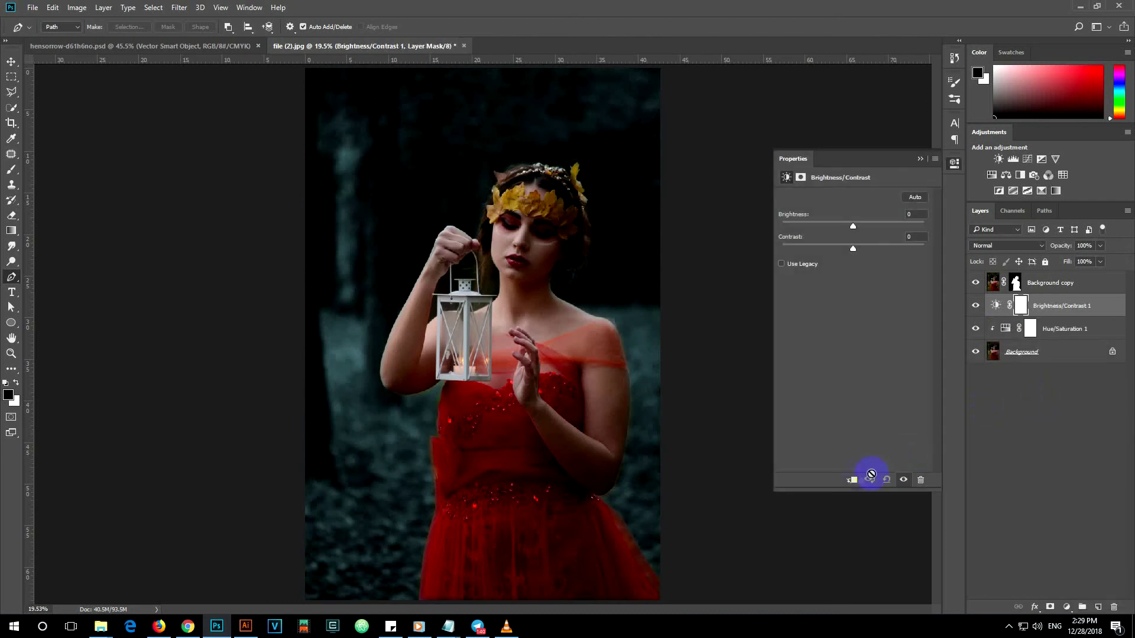
click(851, 481)
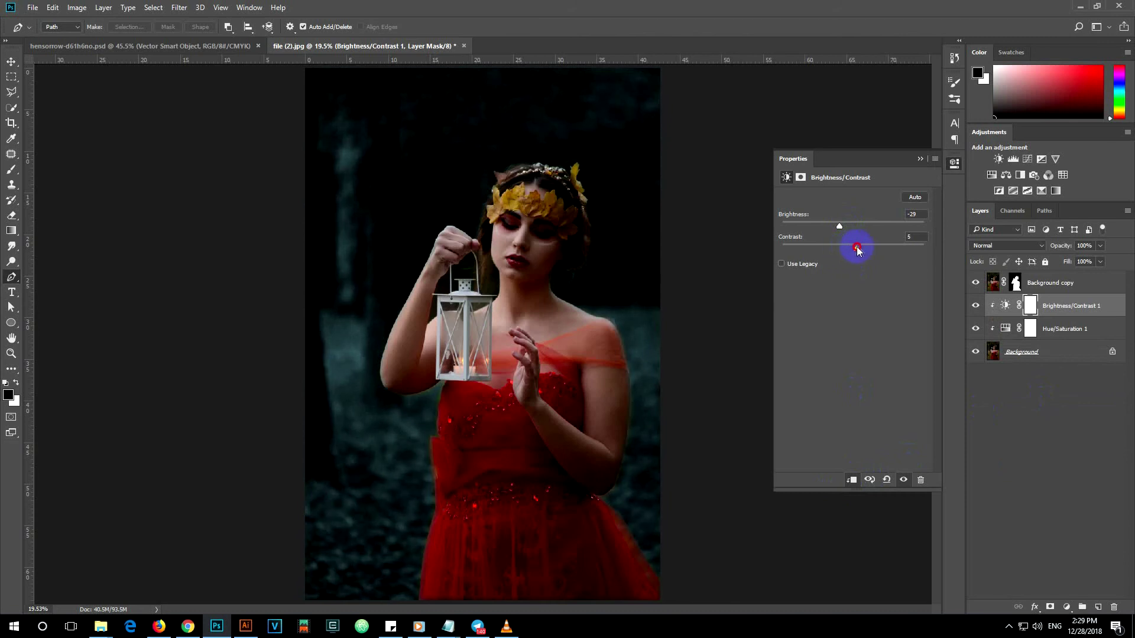
drag(840, 227, 831, 226)
click(920, 158)
click(1050, 285)
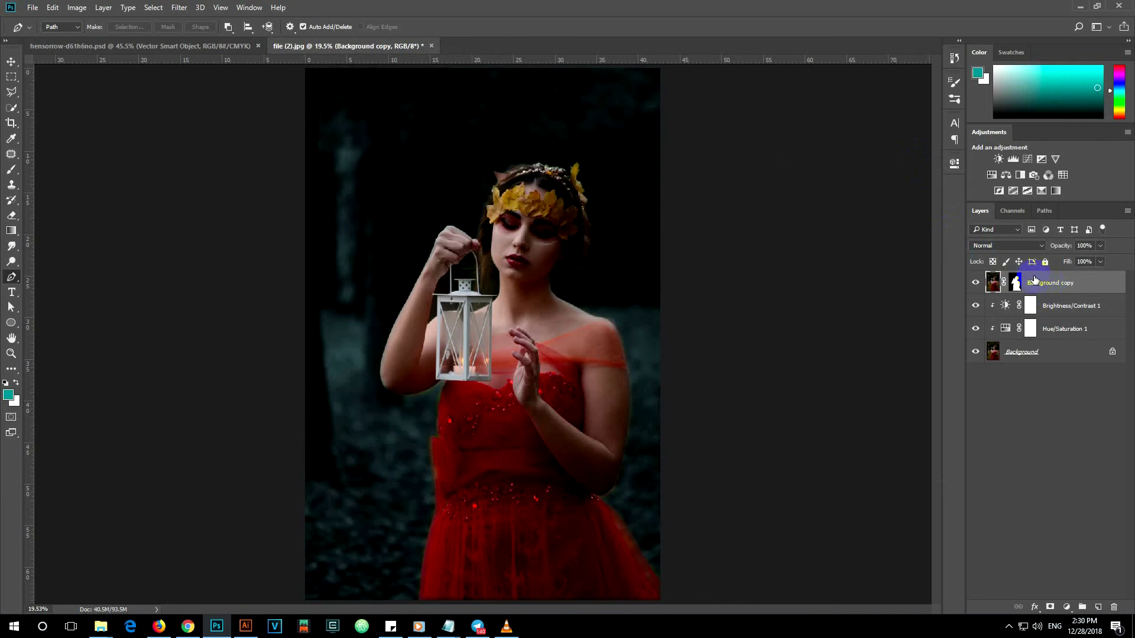
click(1035, 607)
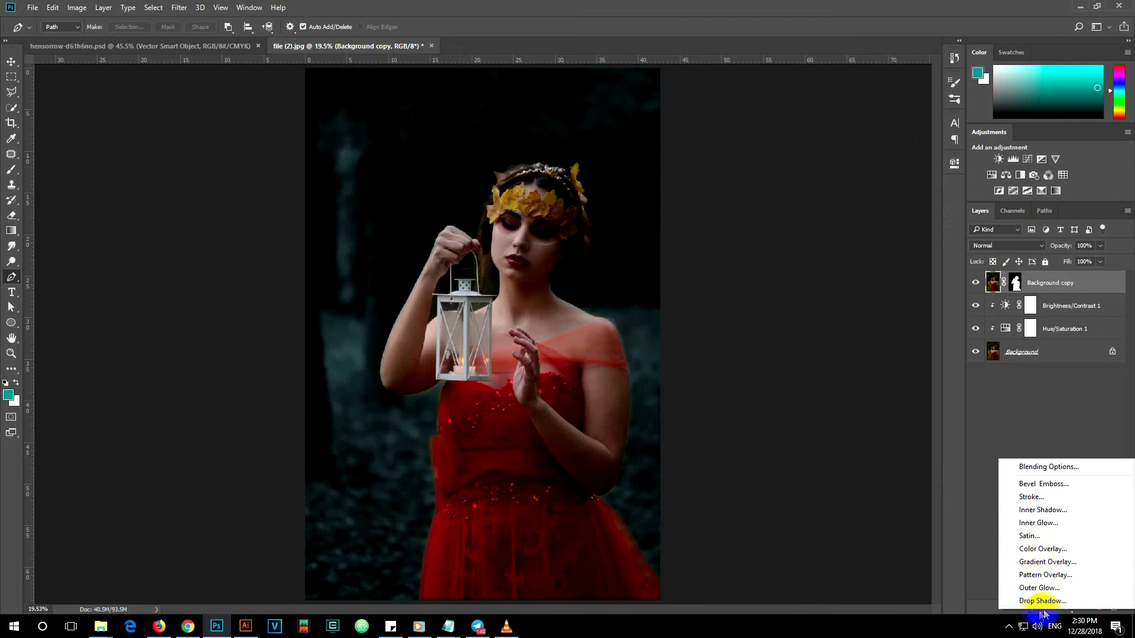
Add a Color Balance layer clipped to Background copy and push its highlights toward cyan and blue.
click(1003, 611)
click(1066, 607)
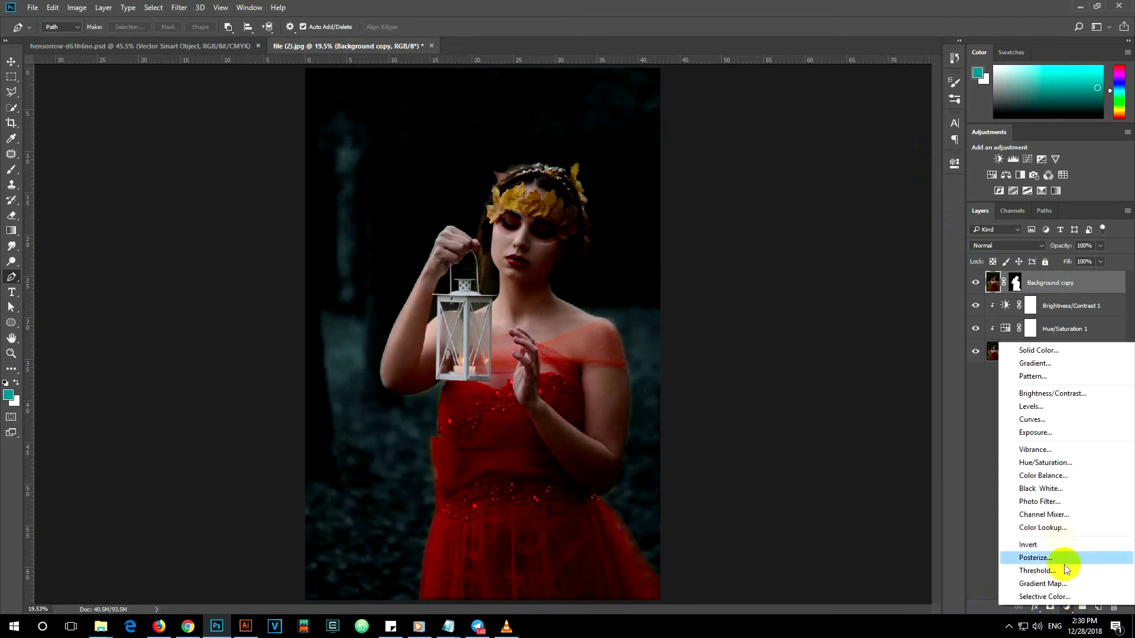
click(1048, 476)
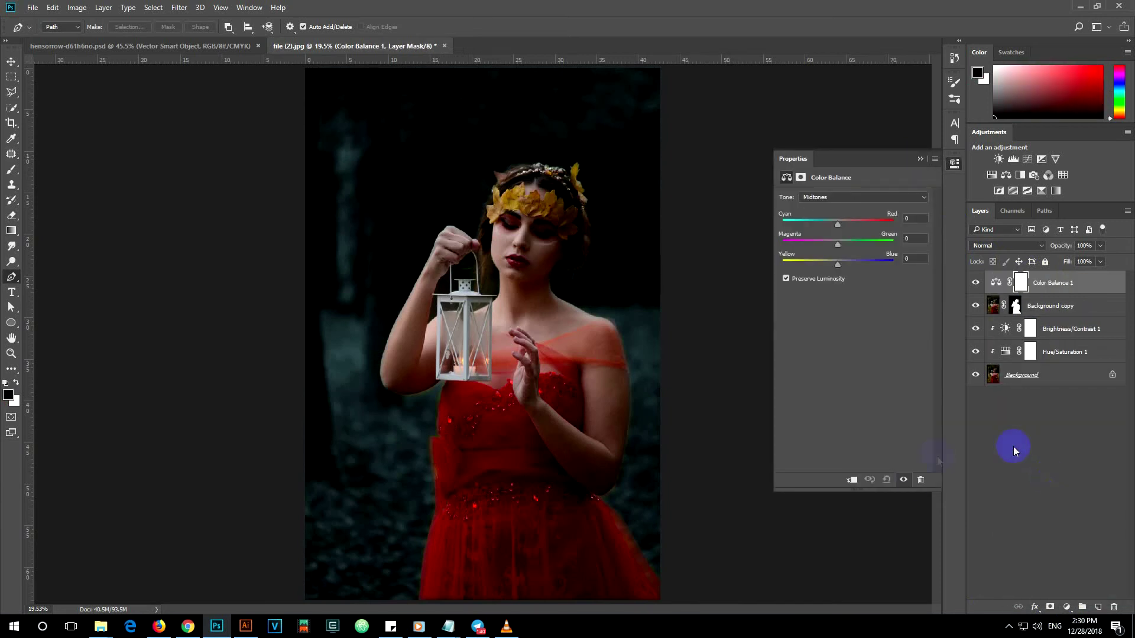
click(852, 482)
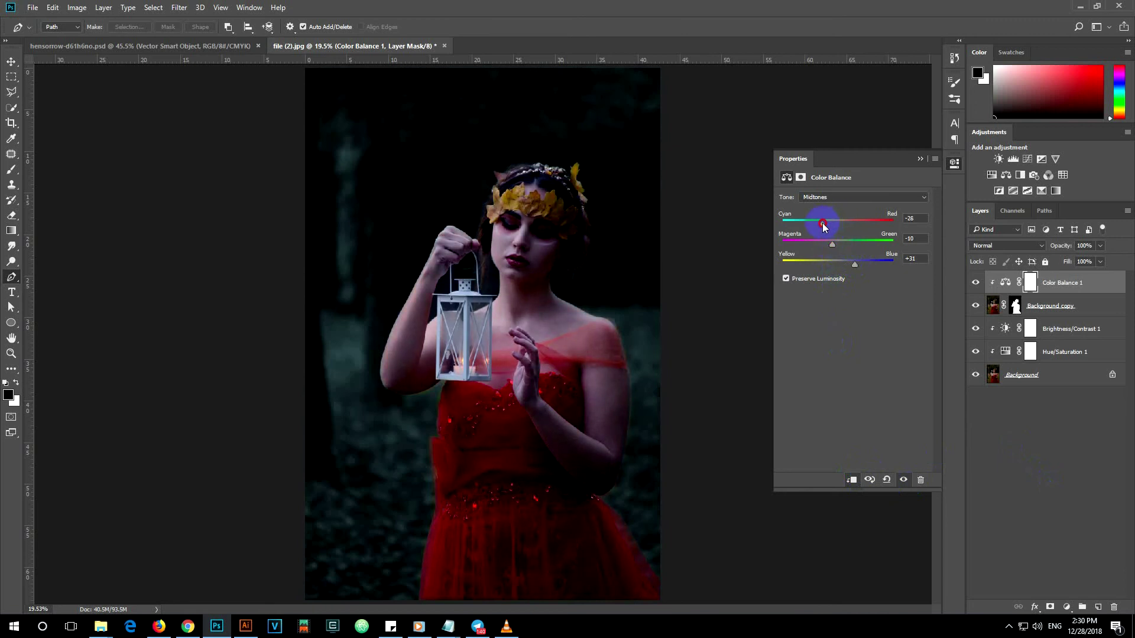
click(839, 197)
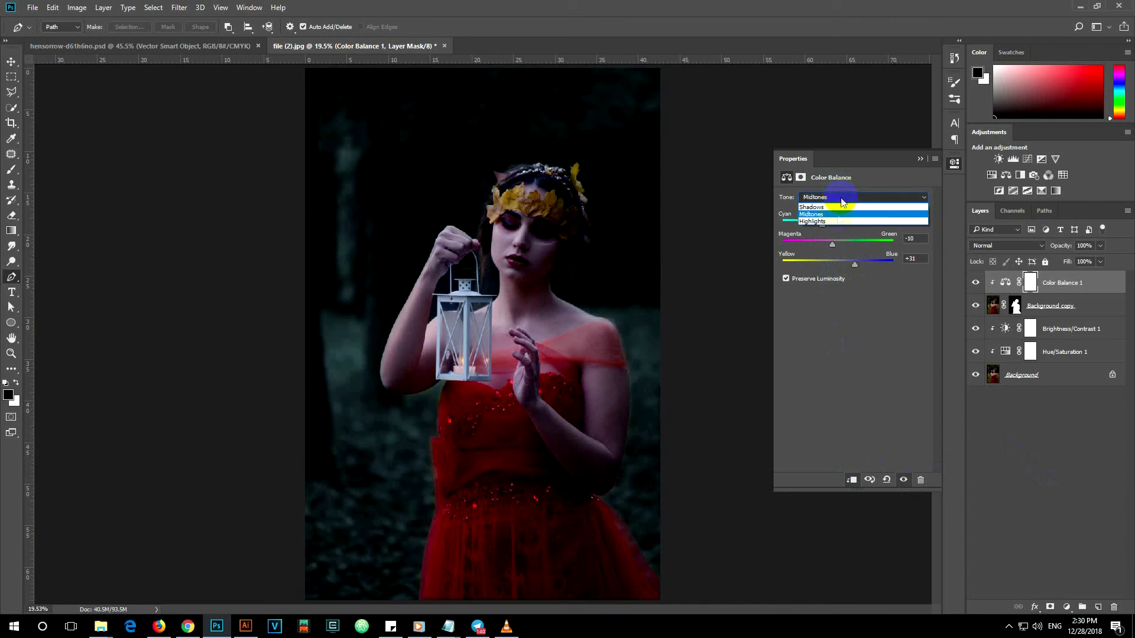
click(840, 222)
drag(838, 225, 831, 225)
mouse_move(838, 264)
mouse_down()
mouse_move(851, 265)
mouse_move(842, 247)
mouse_up()
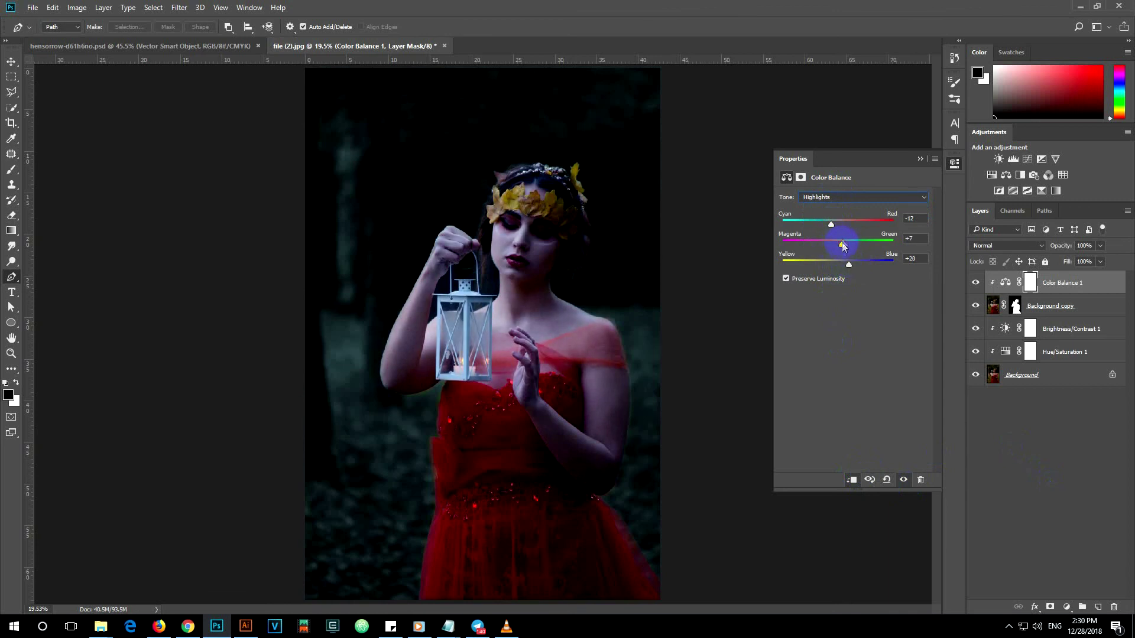
Set the shadows to Cyan/Red -13 and Yellow/Blue -1, dismissing an invalid-entry error.
click(839, 199)
click(840, 208)
drag(838, 222, 831, 224)
drag(837, 264, 836, 264)
click(911, 217)
key(BackSpace)
click(911, 259)
click(573, 234)
click(918, 260)
click(906, 219)
Settle the highlights at Cyan/Red +2, giving highlight values +2, +19, +20.
click(864, 196)
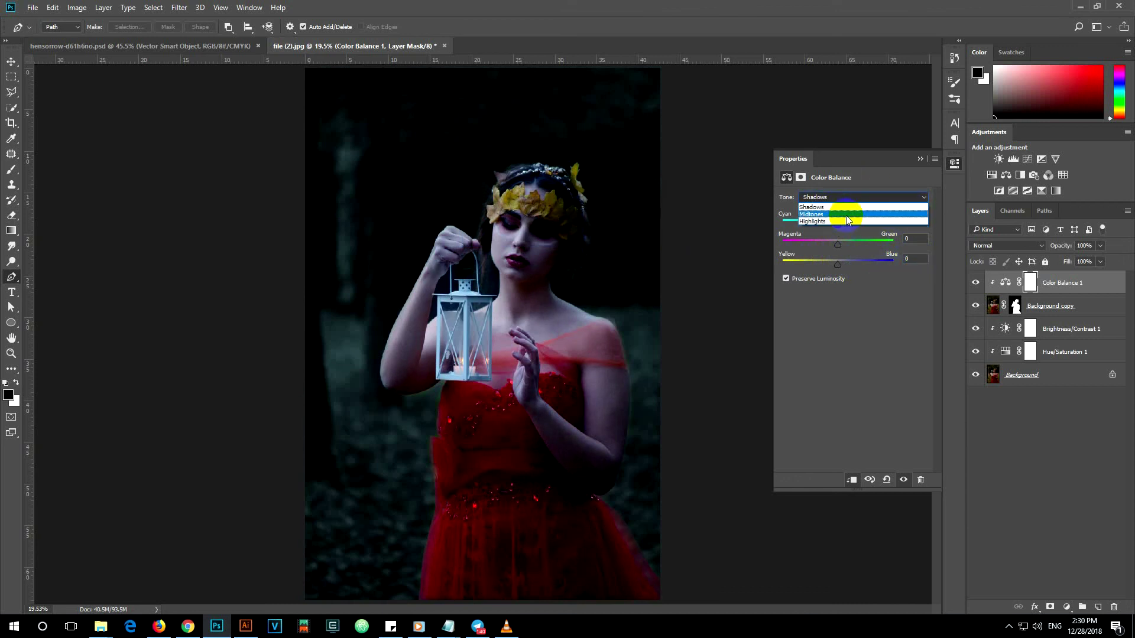
click(847, 221)
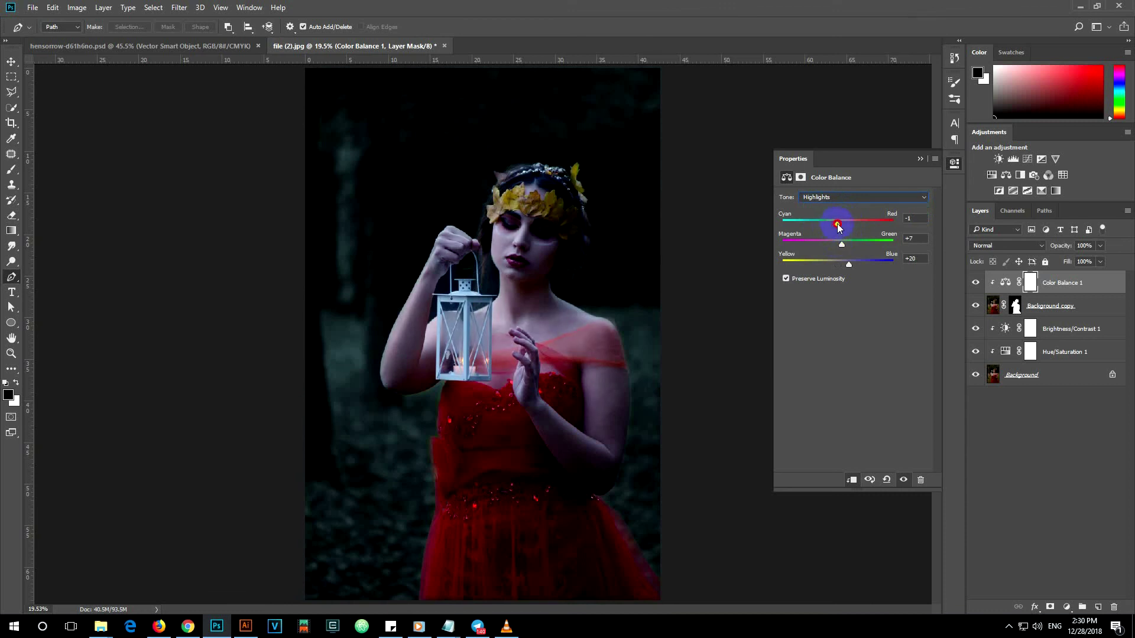
drag(839, 225, 841, 243)
drag(840, 222, 840, 227)
click(919, 159)
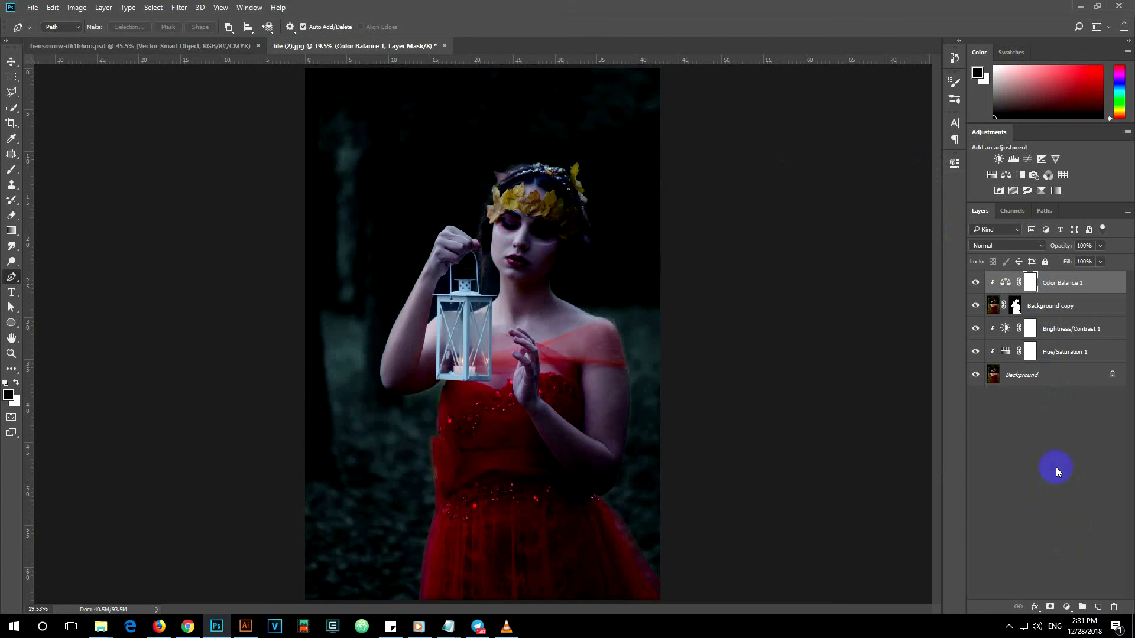
click(1082, 305)
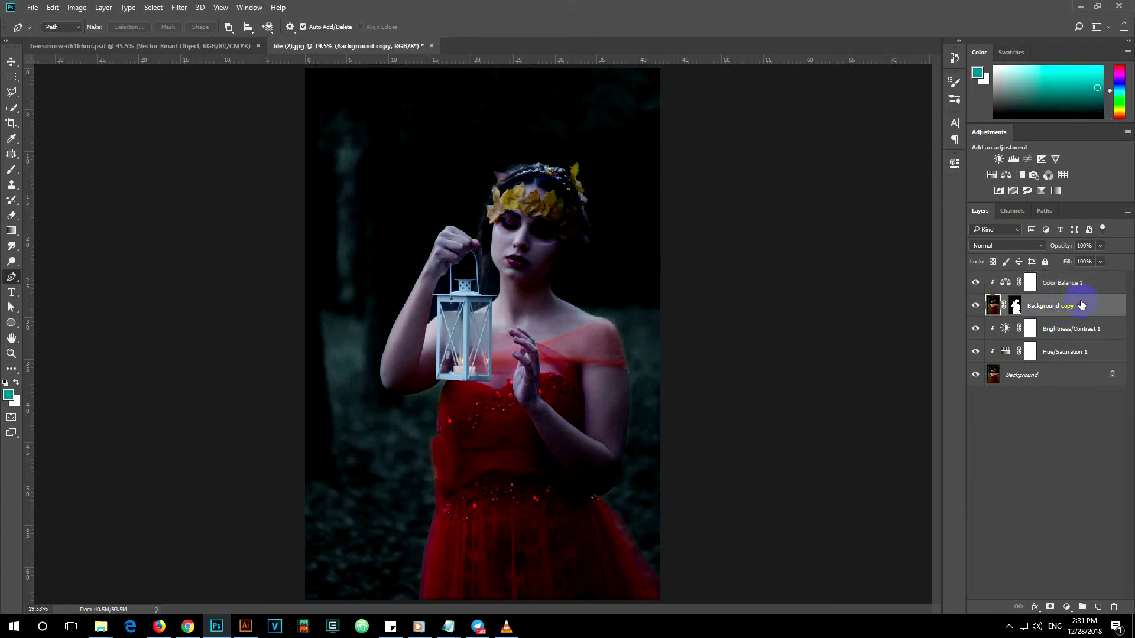
Add an Inner Shadow to Background copy: Color Dodge, 38% opacity, peach colour dcb37f.
click(1034, 608)
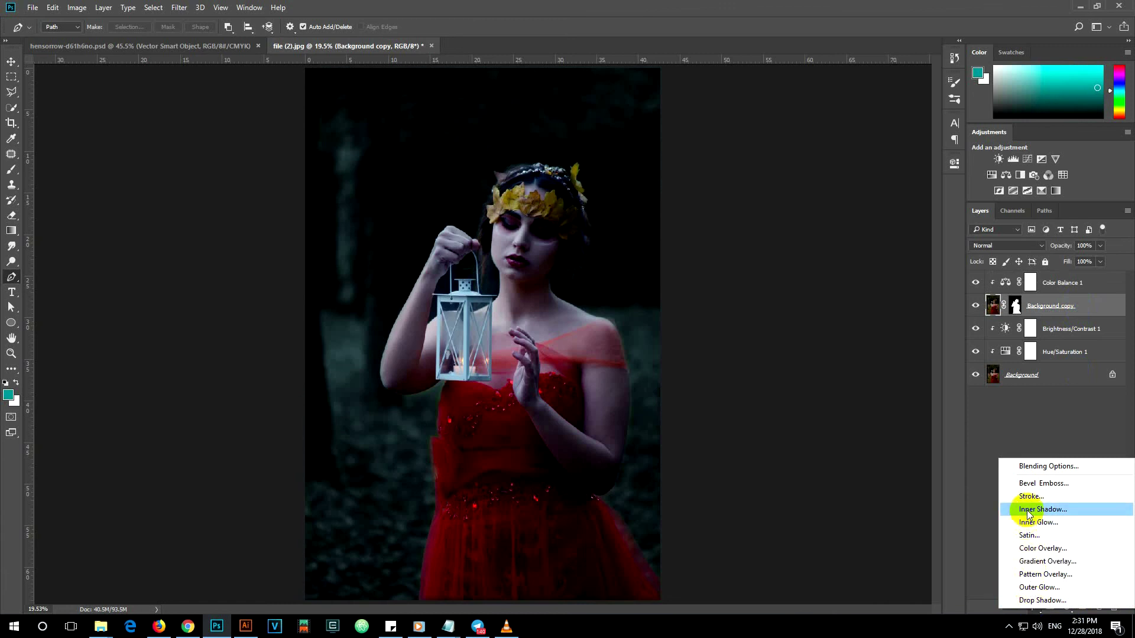
click(1073, 509)
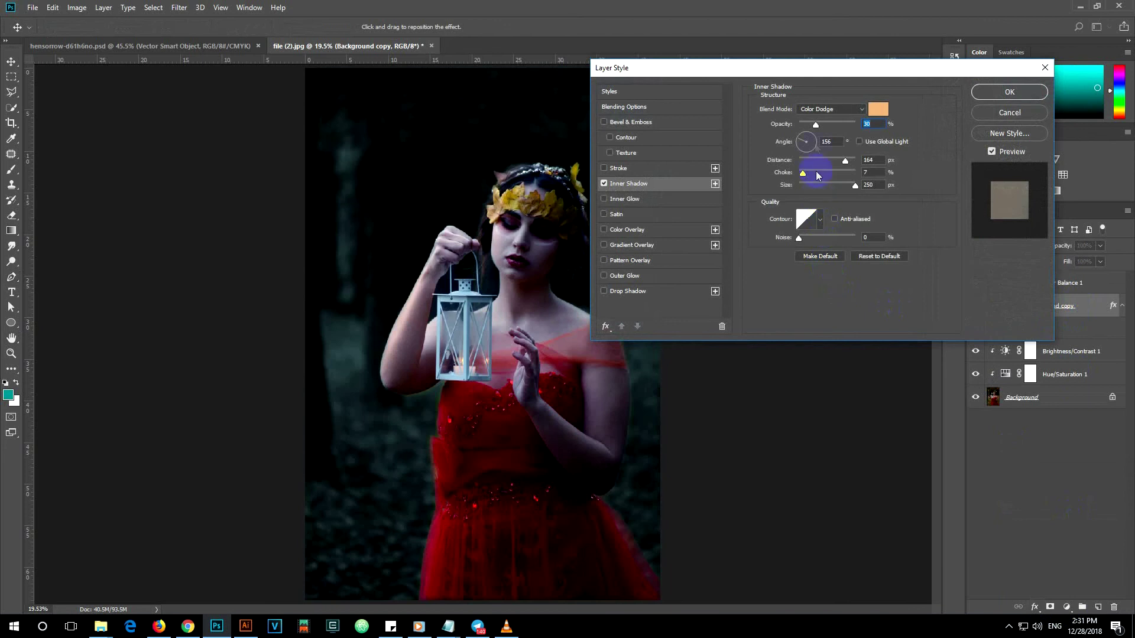
drag(816, 124, 821, 129)
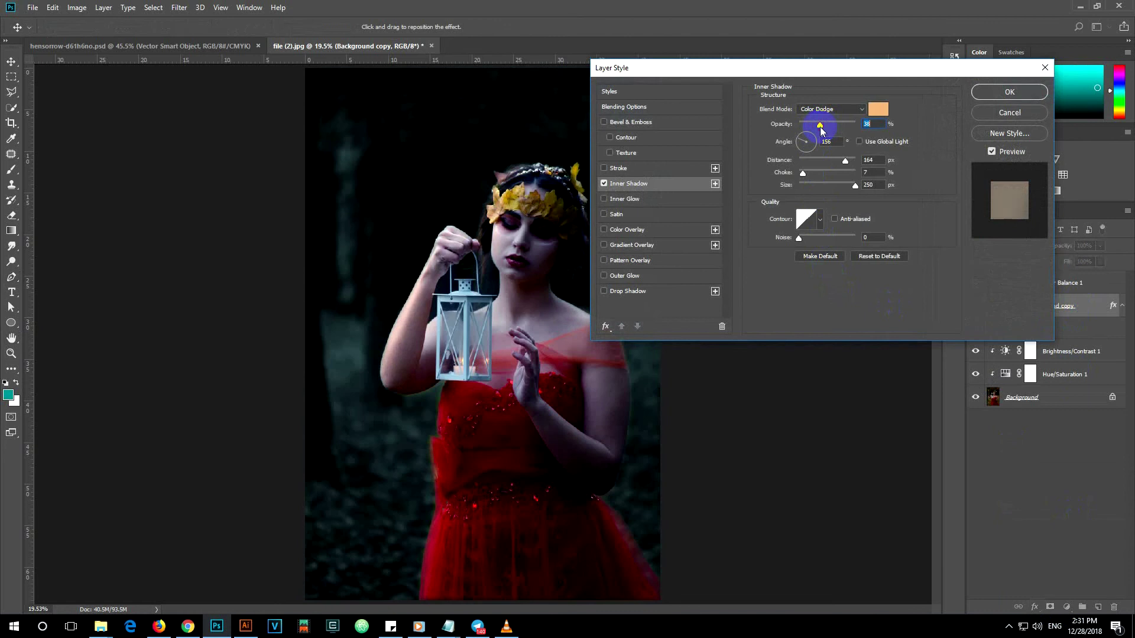
click(846, 110)
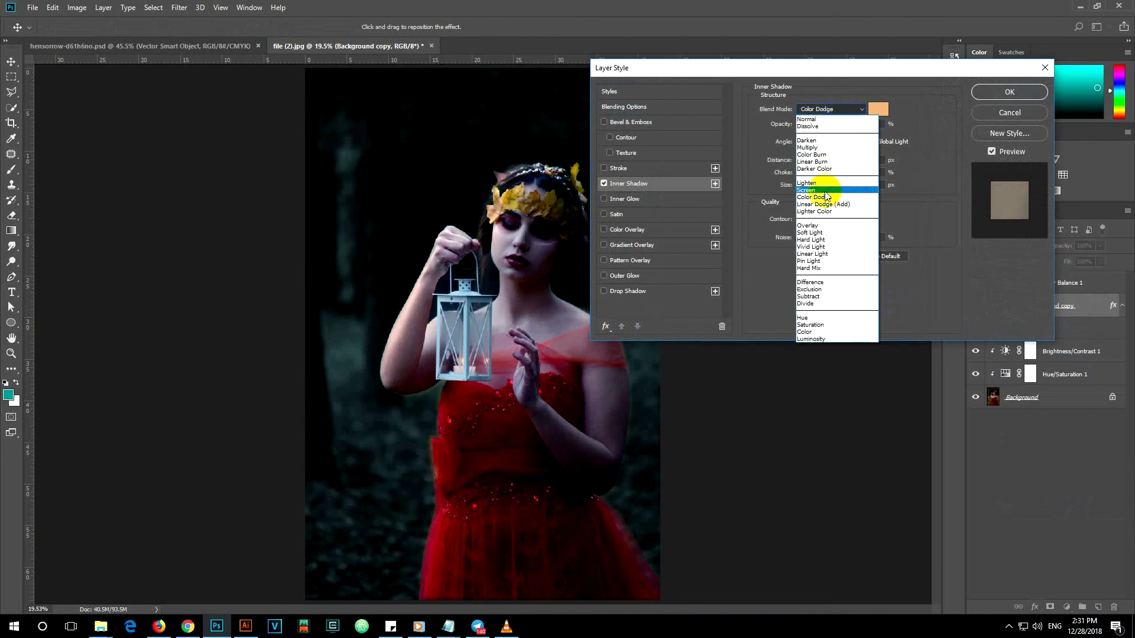
click(813, 189)
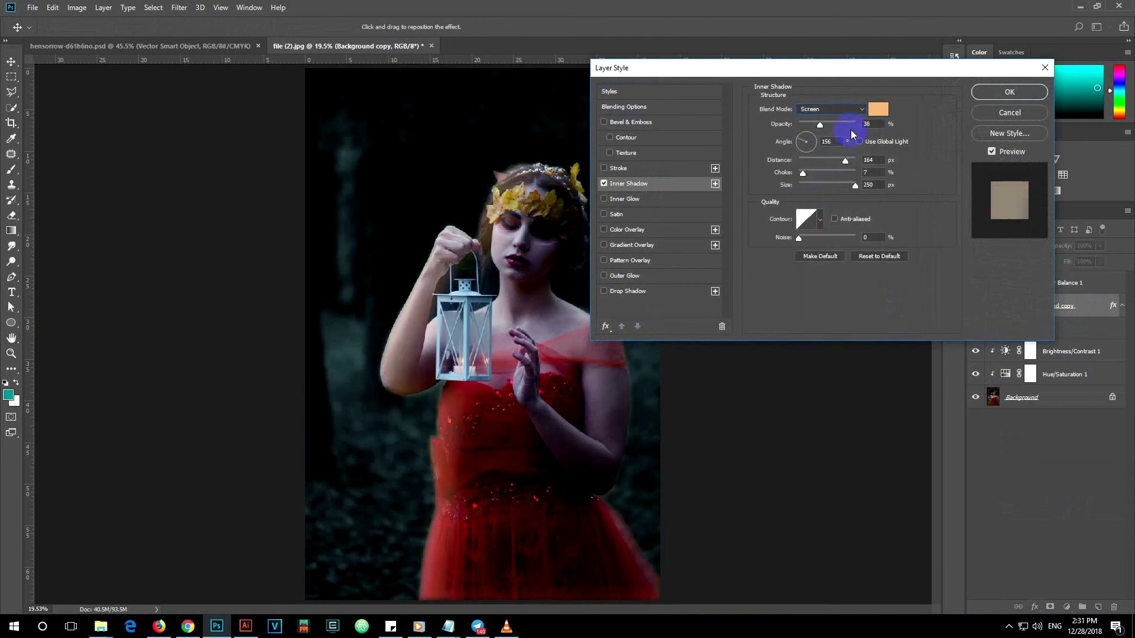
click(841, 114)
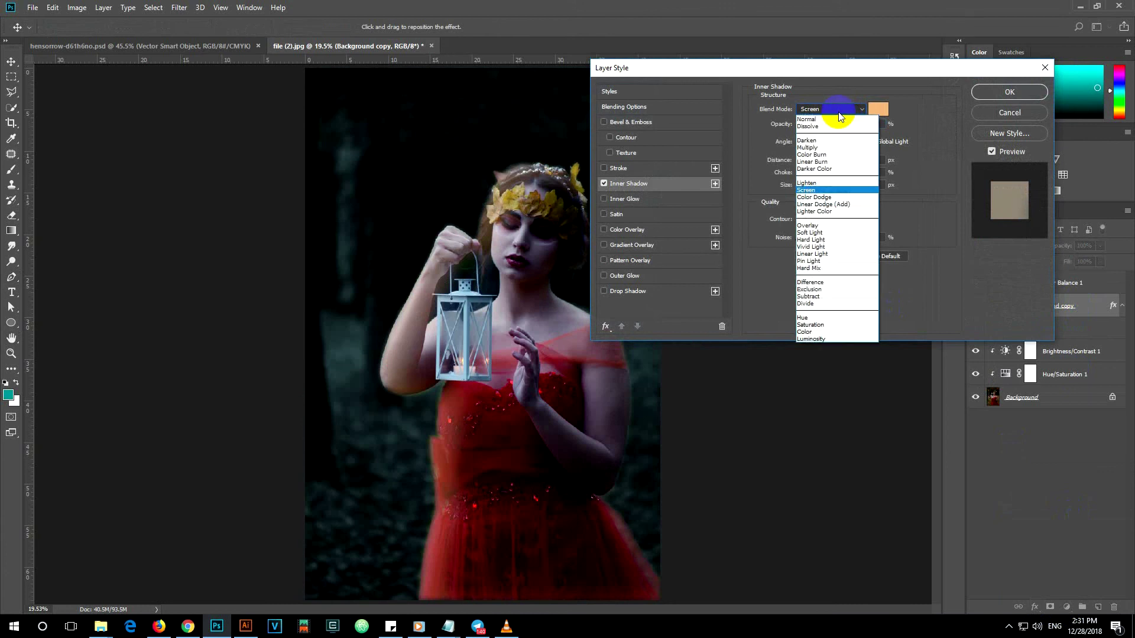
click(826, 192)
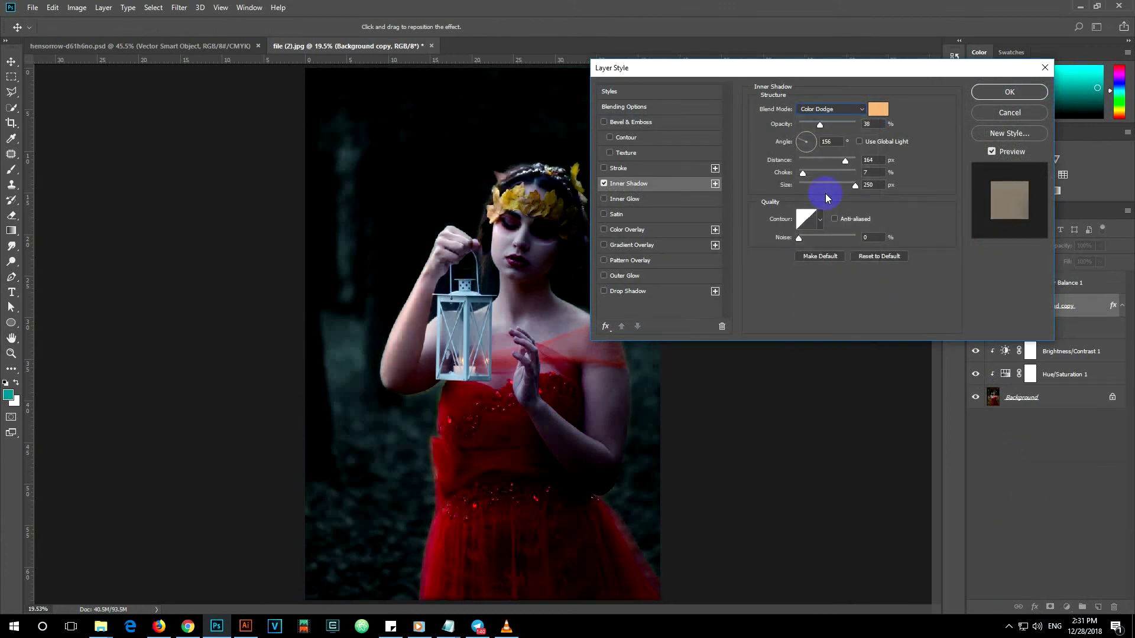
click(875, 112)
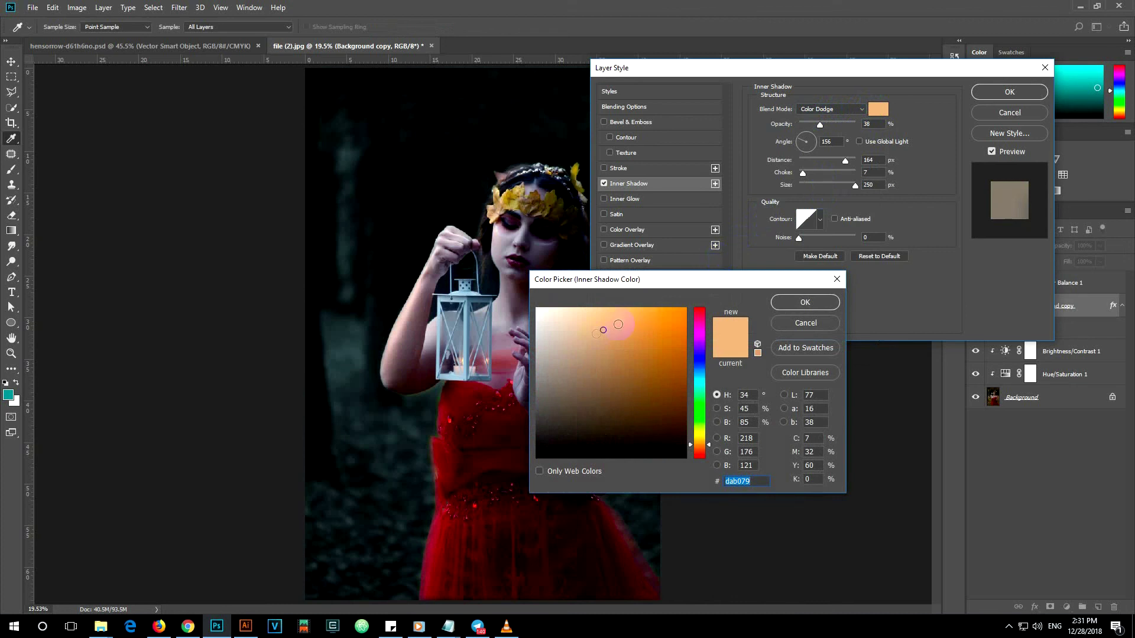
click(598, 328)
click(785, 305)
click(785, 305)
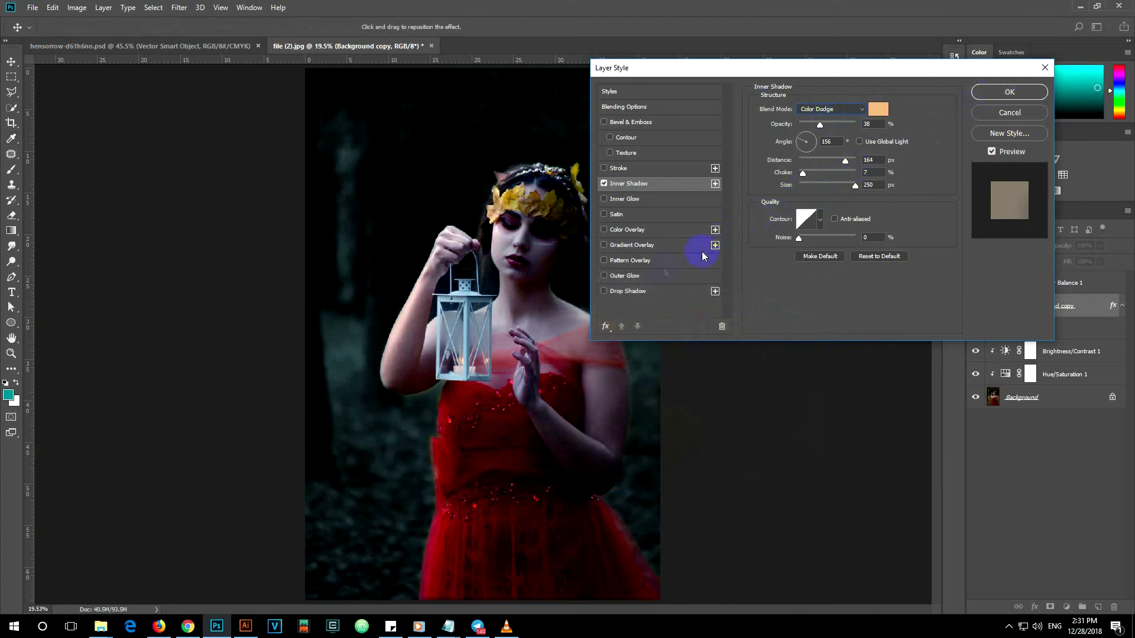
Enable Outer Glow with Lighten blend at 250 px and confirm both effects in Layer Style.
click(627, 276)
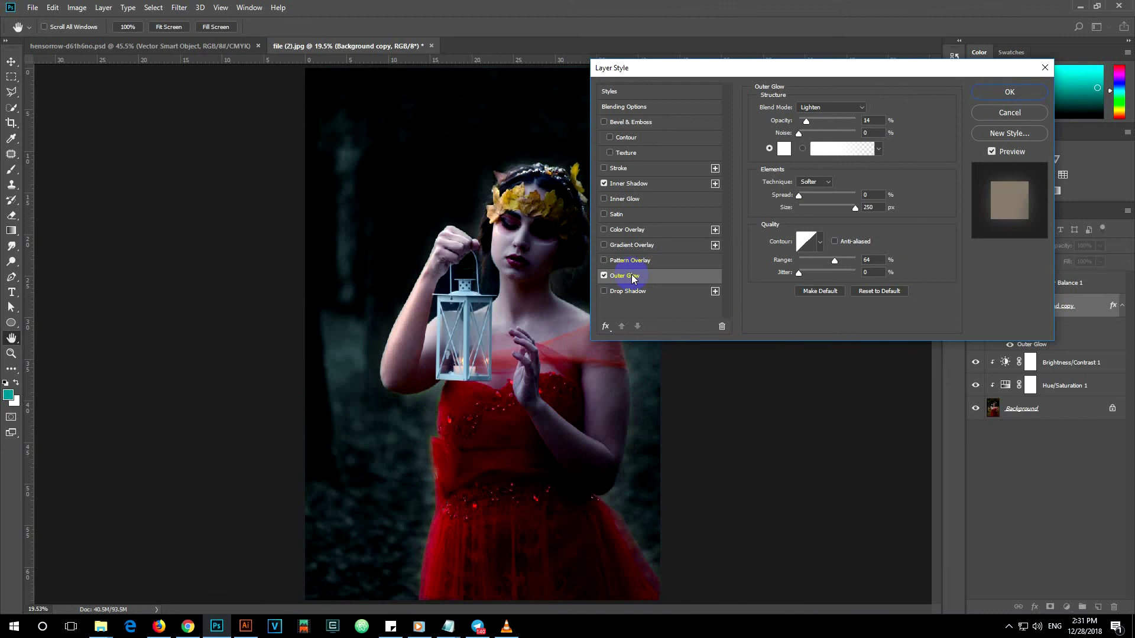
click(820, 108)
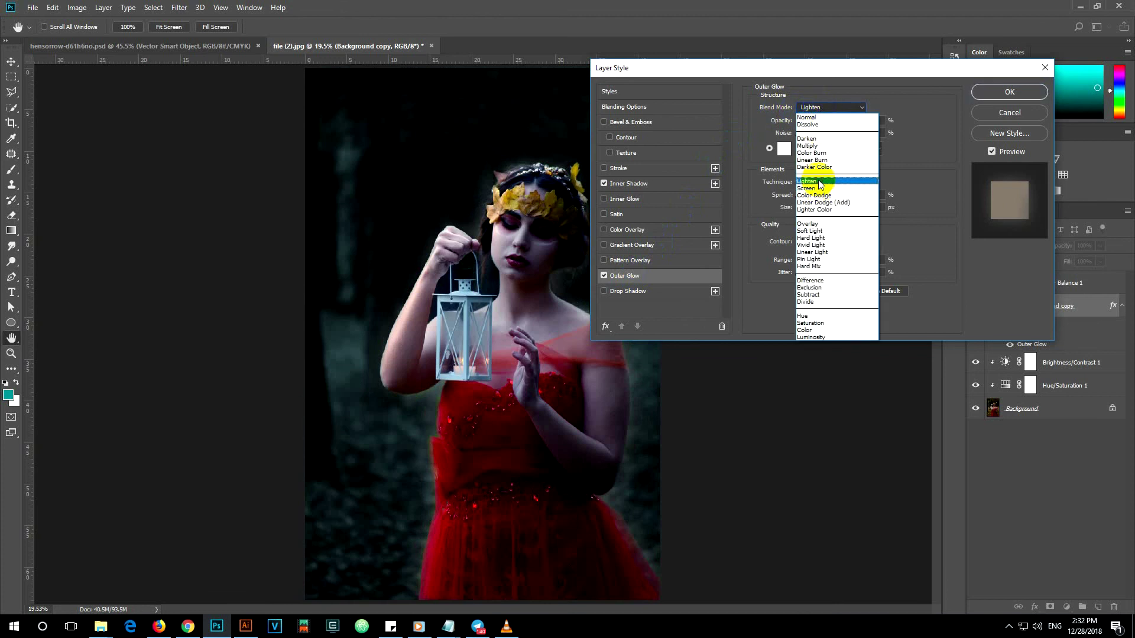
click(819, 182)
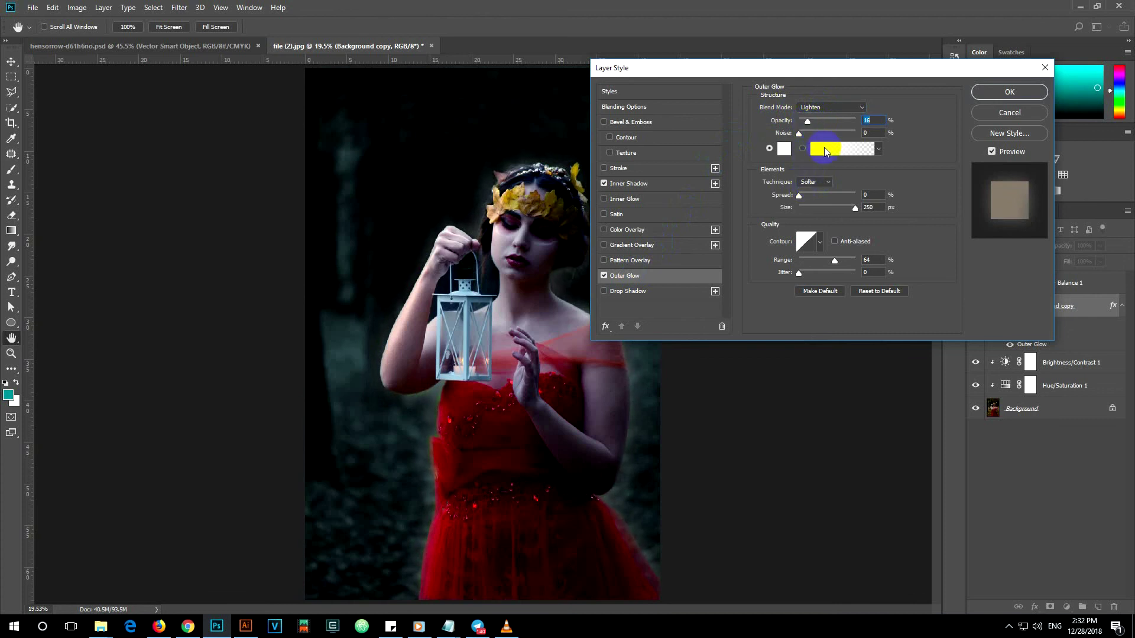
click(1009, 92)
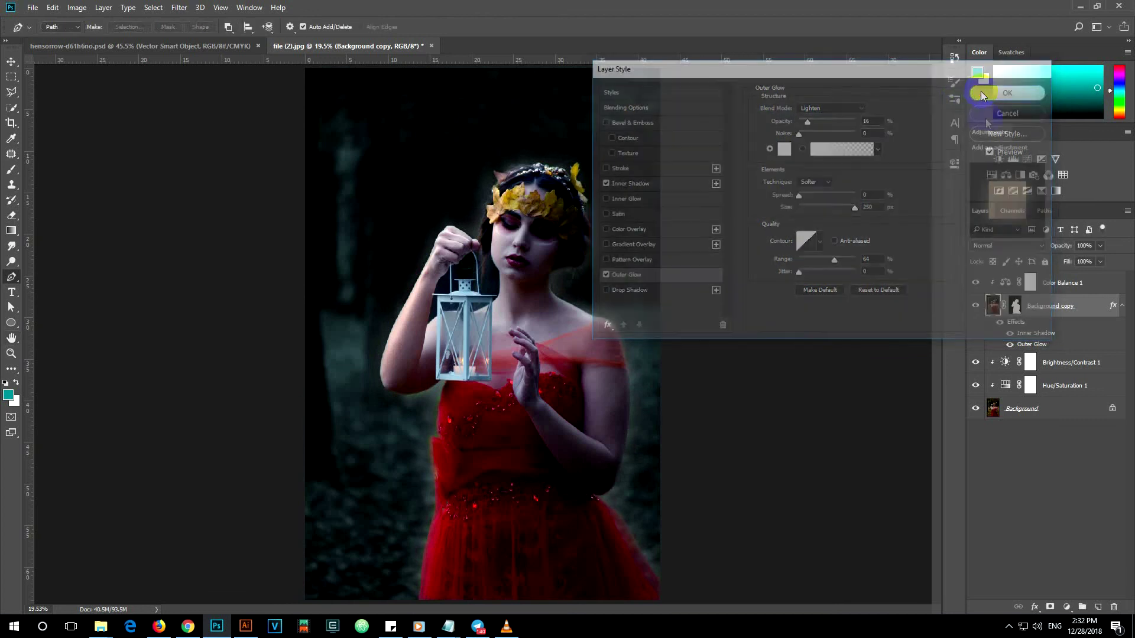
click(1060, 283)
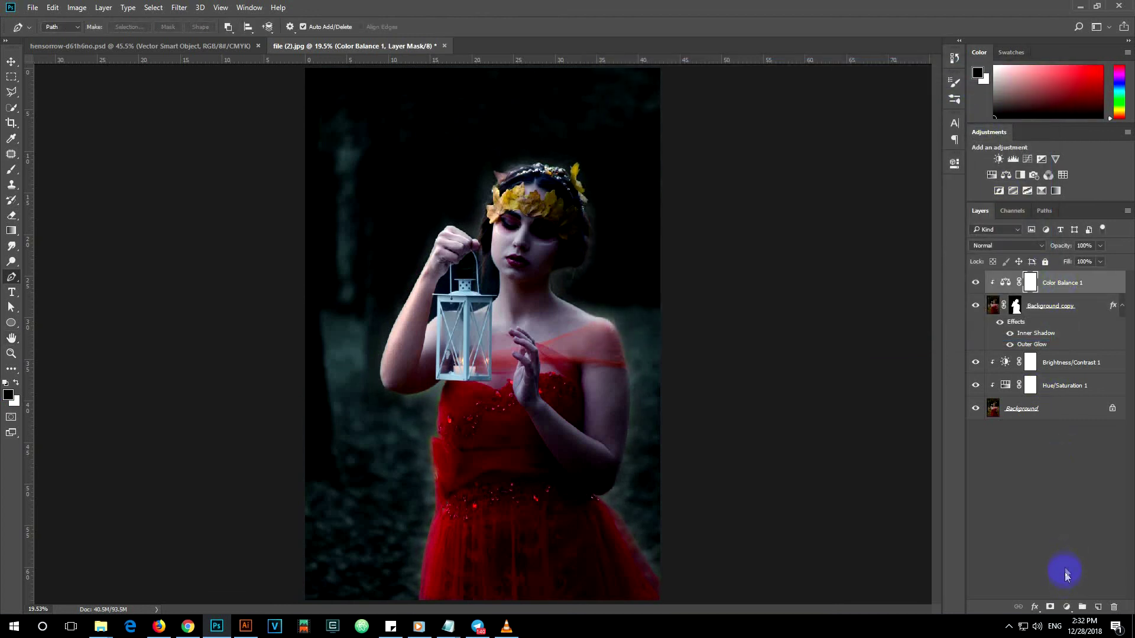
Add a new empty layer and set the foreground colour to teal #098187.
click(1098, 607)
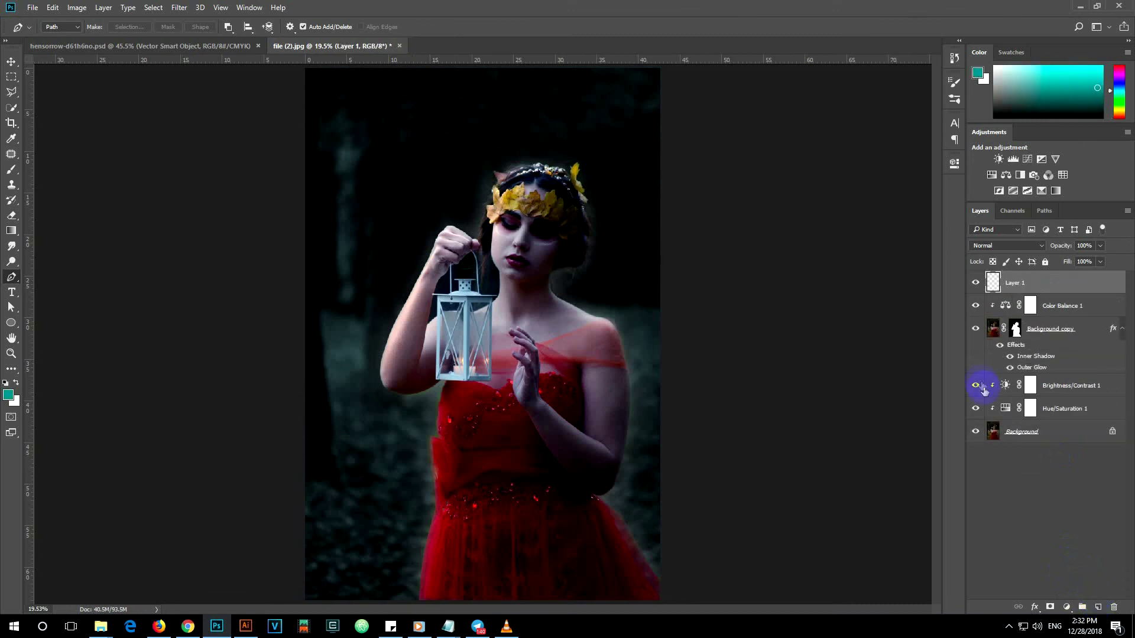
click(12, 231)
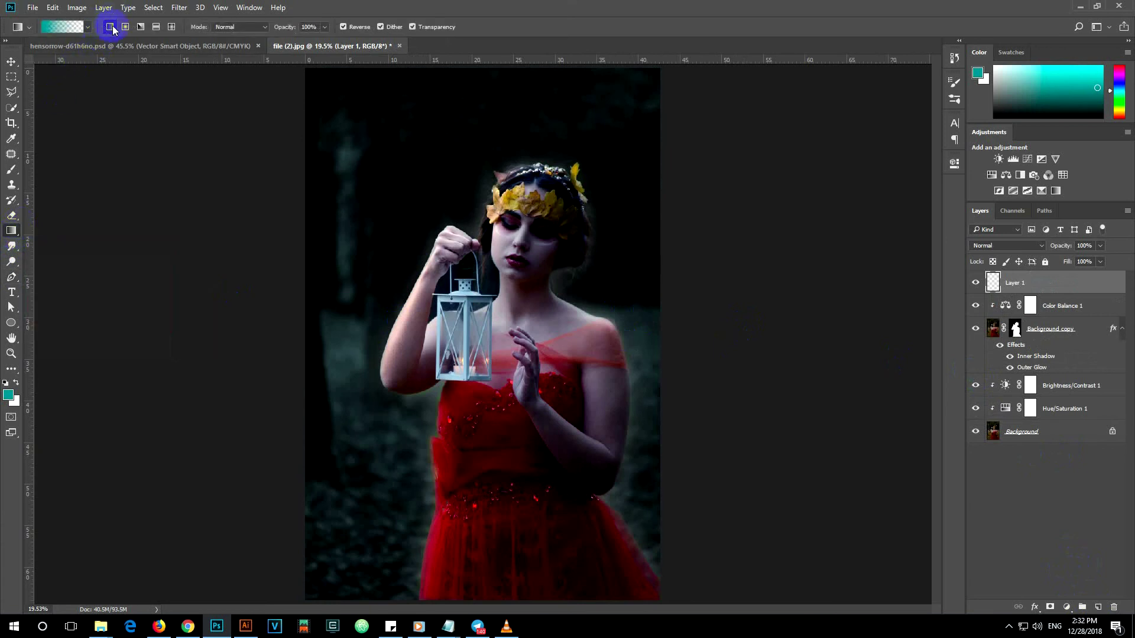
click(9, 395)
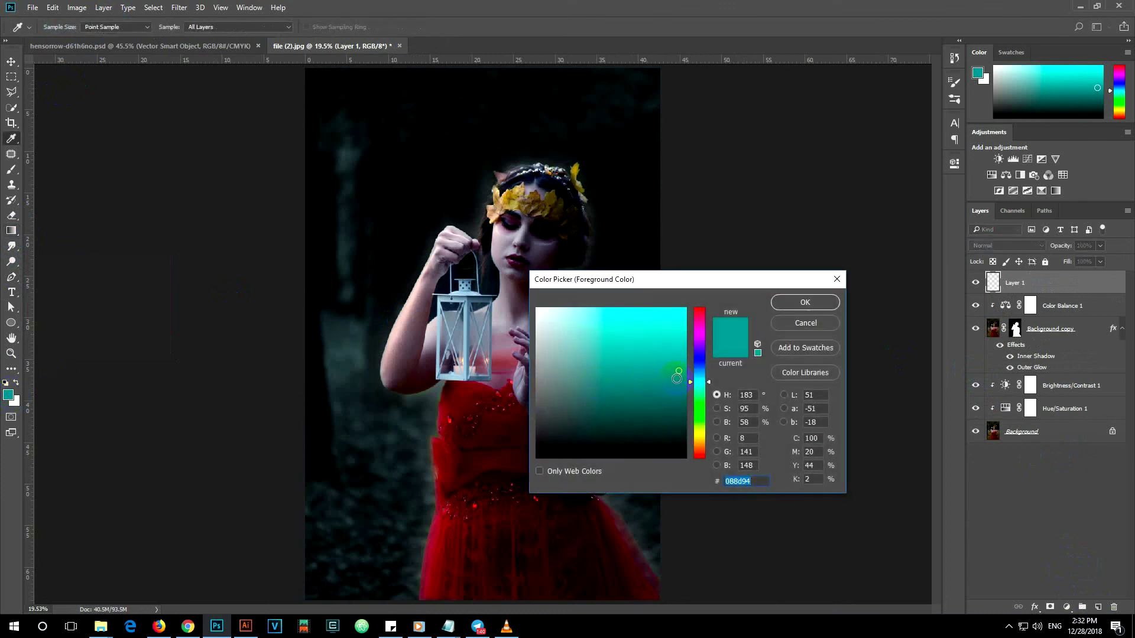
click(676, 379)
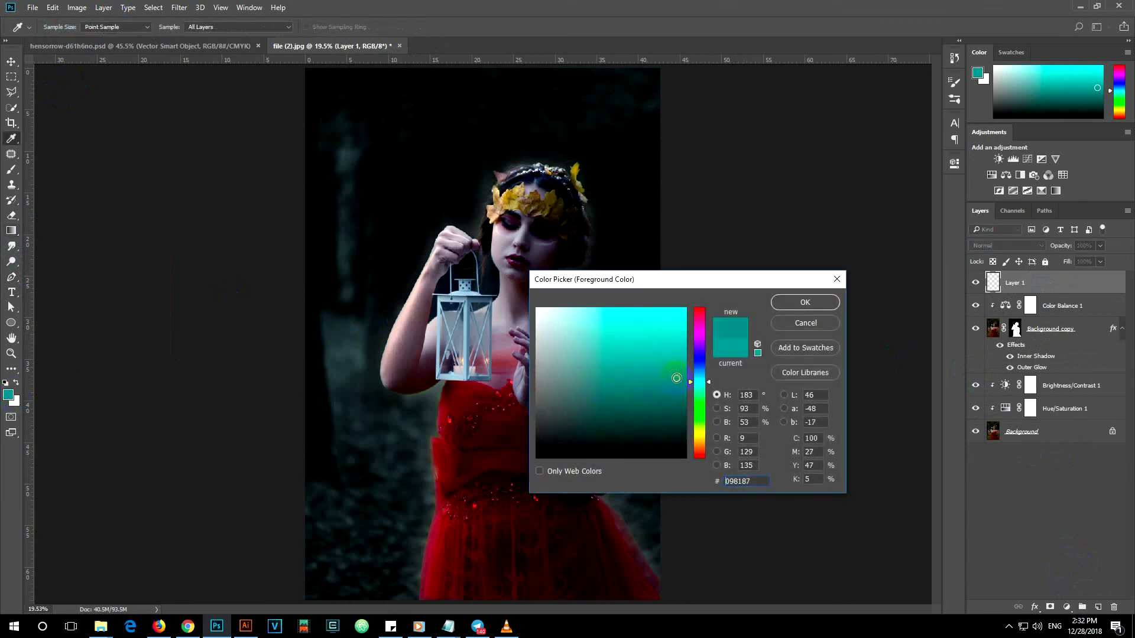
click(780, 305)
Draw a teal gradient from the face to the top-left corner and blend Layer 1 as Soft Light.
key(g)
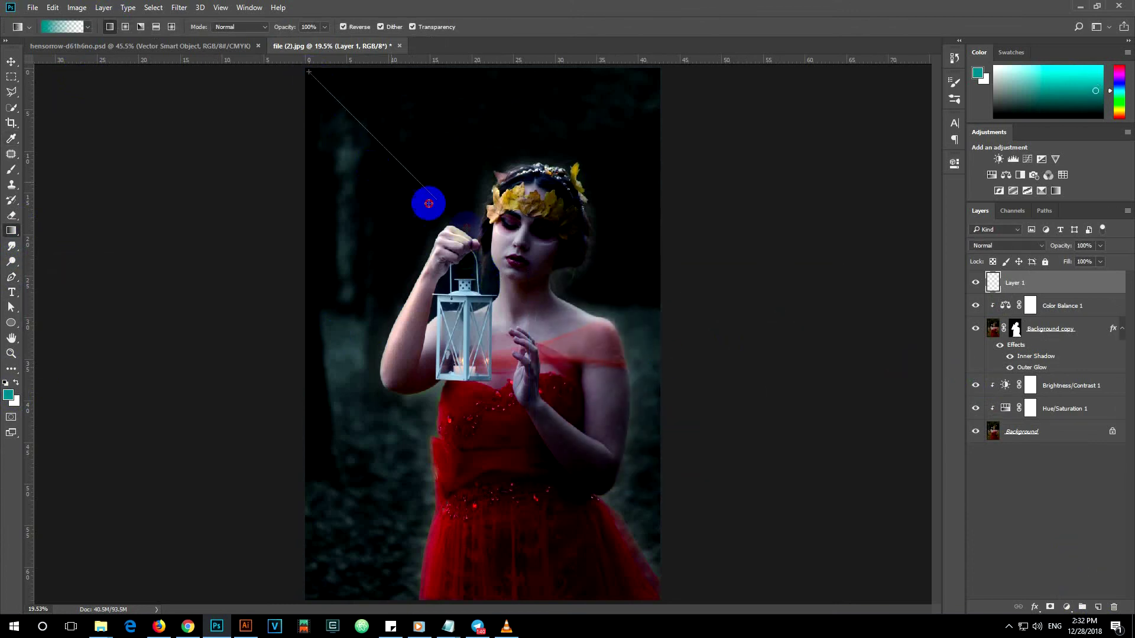
mouse_move(309, 71)
mouse_down()
mouse_move(493, 275)
mouse_move(304, 71)
mouse_up()
key(ctrl+z)
drag(514, 290, 294, 64)
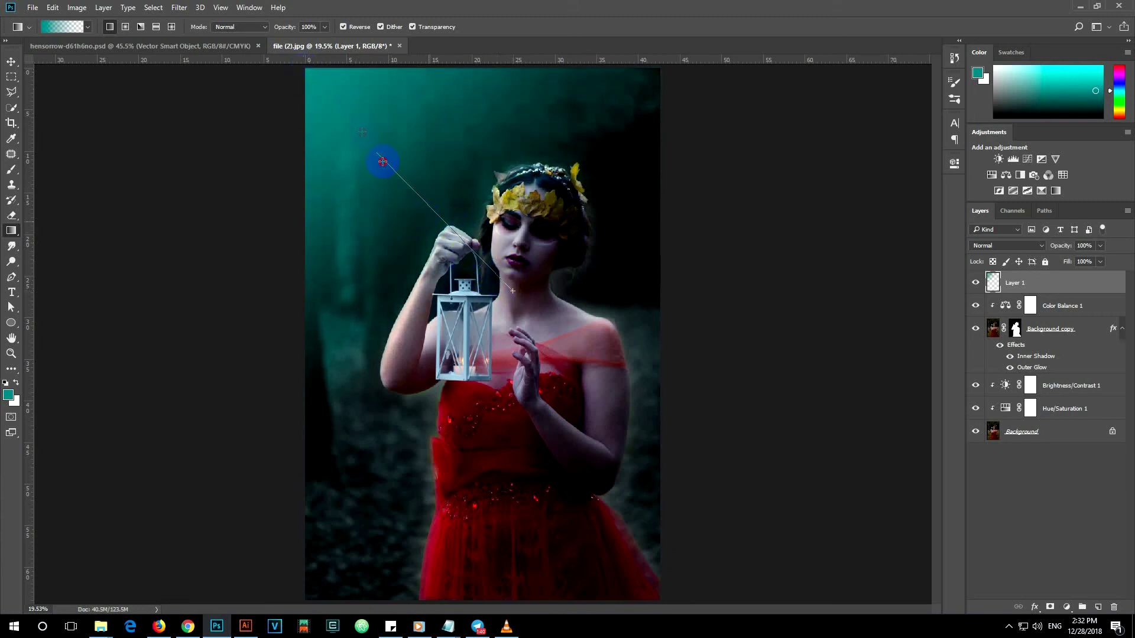
click(1032, 246)
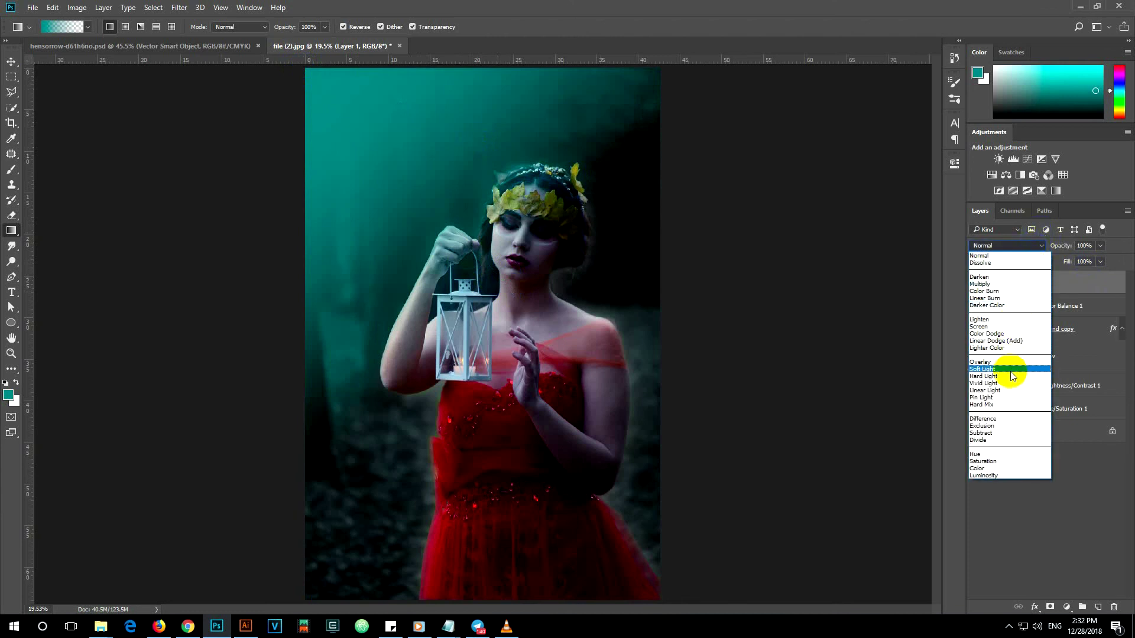
click(1010, 369)
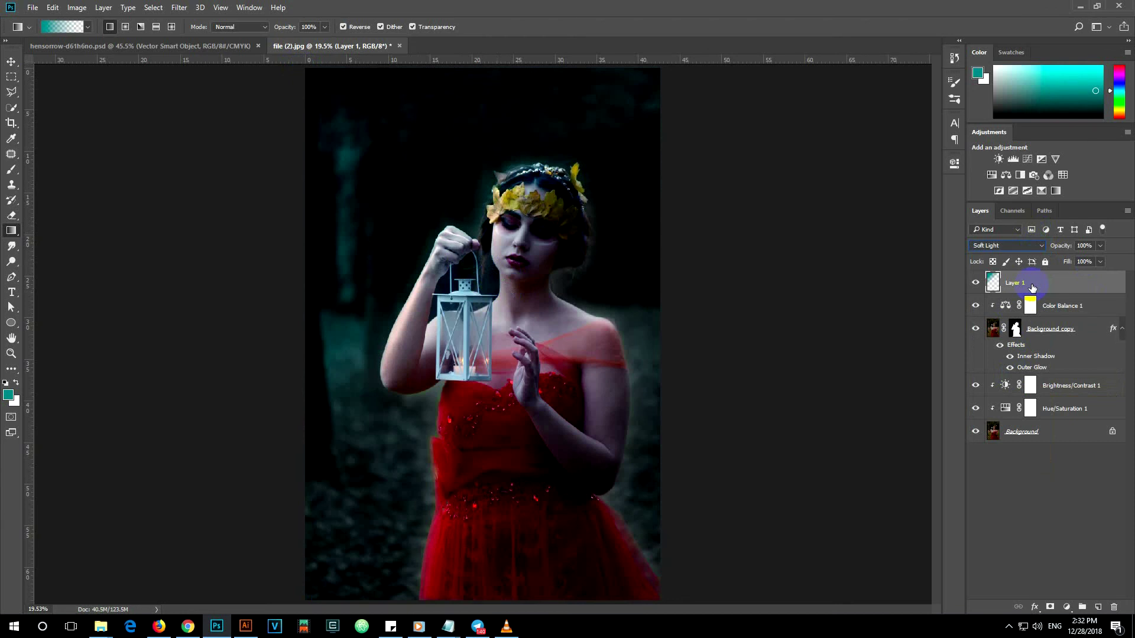
Create a new Layer 2 and change the foreground colour to red-orange.
key(ctrl+shift+n)
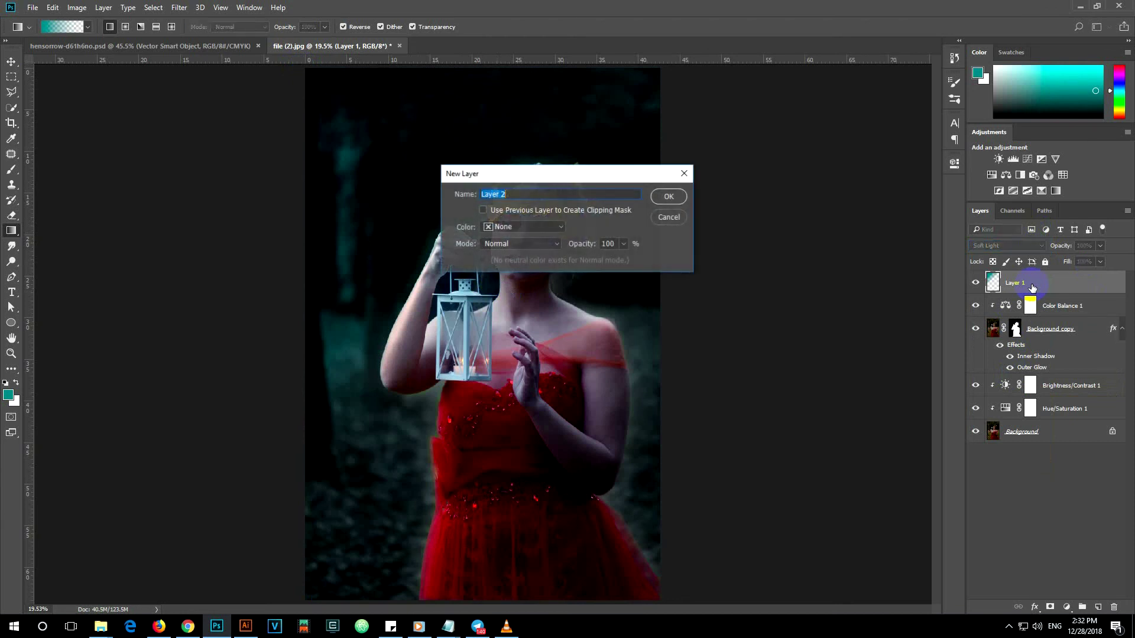
click(668, 196)
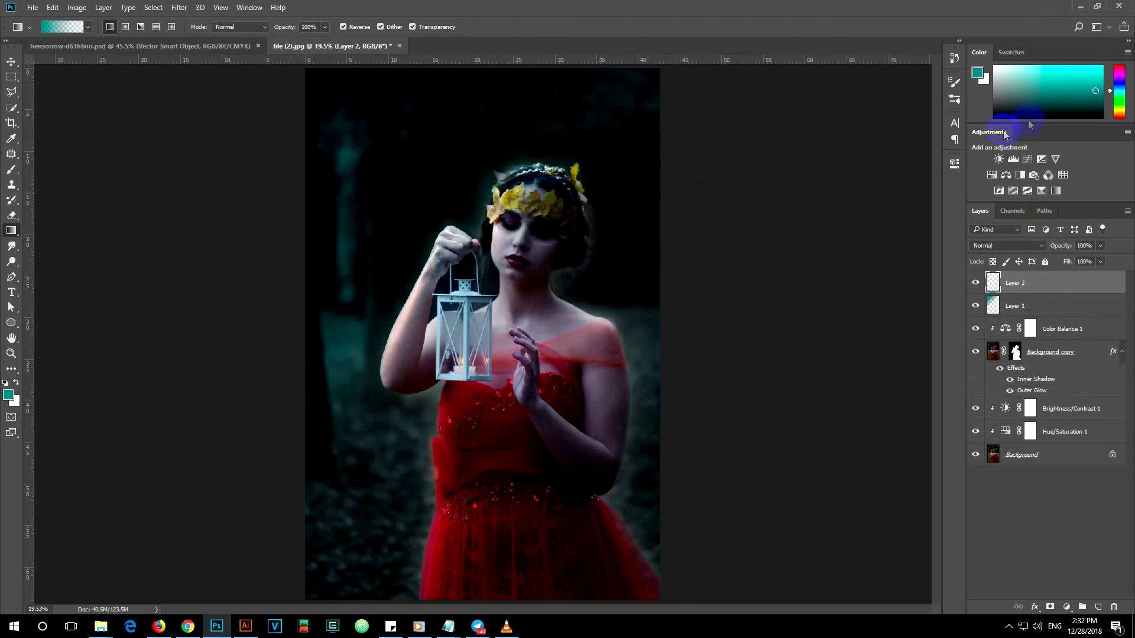
drag(1110, 96, 1115, 117)
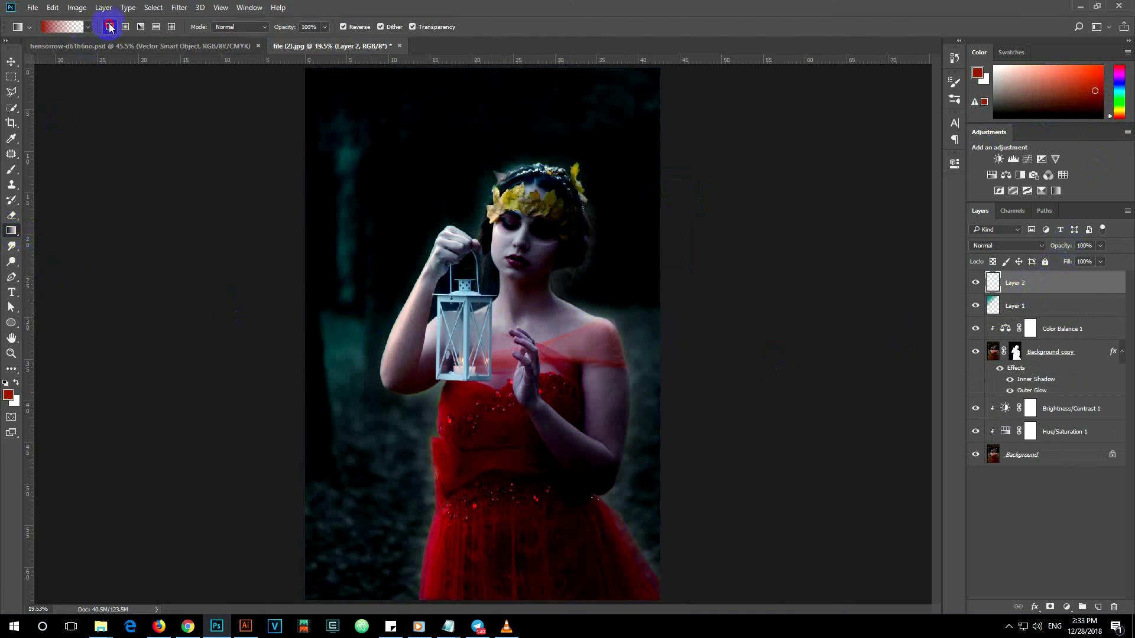
Lay a red gradient from the chest to the bottom right, blended as Soft Light.
drag(550, 425, 662, 598)
key(ctrl+z)
drag(524, 366, 728, 521)
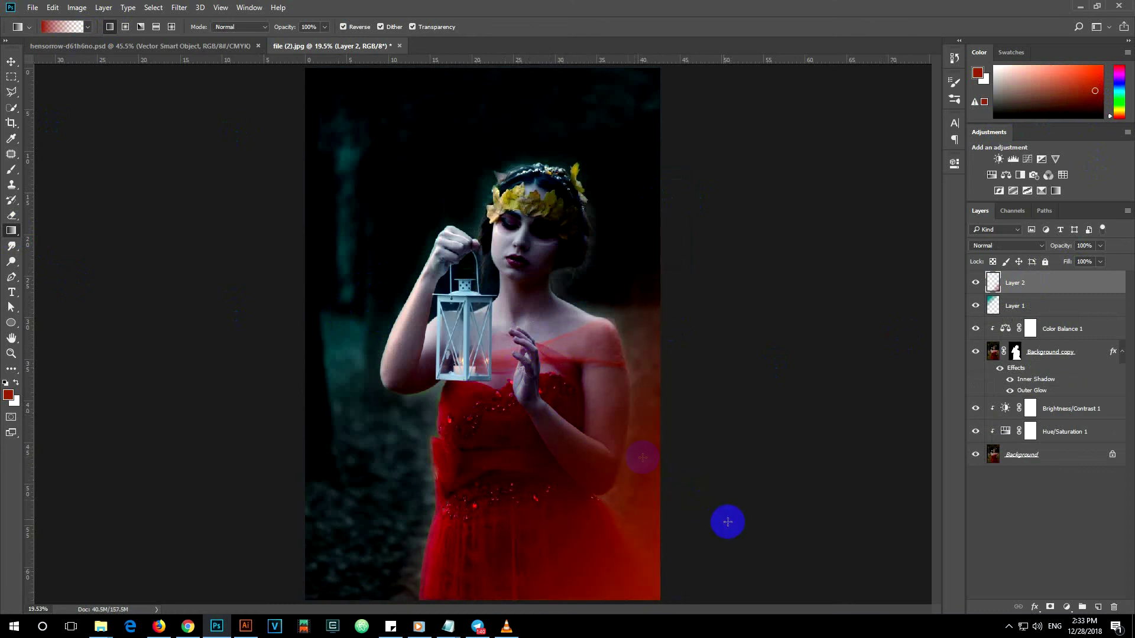
drag(565, 371, 543, 357)
drag(538, 354, 739, 584)
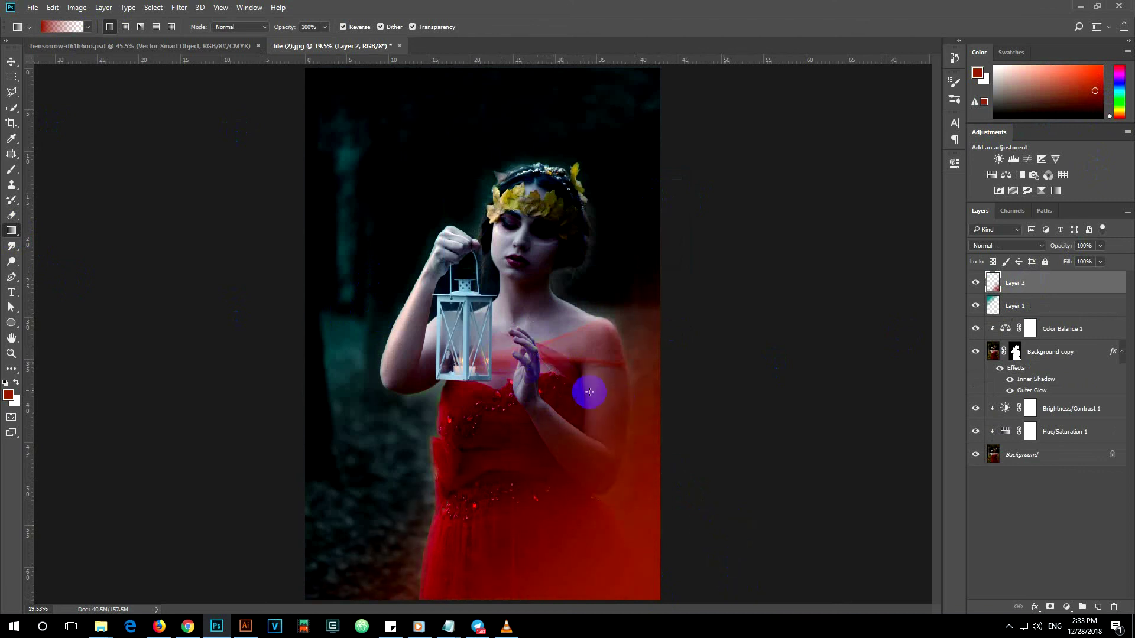
drag(589, 392, 748, 564)
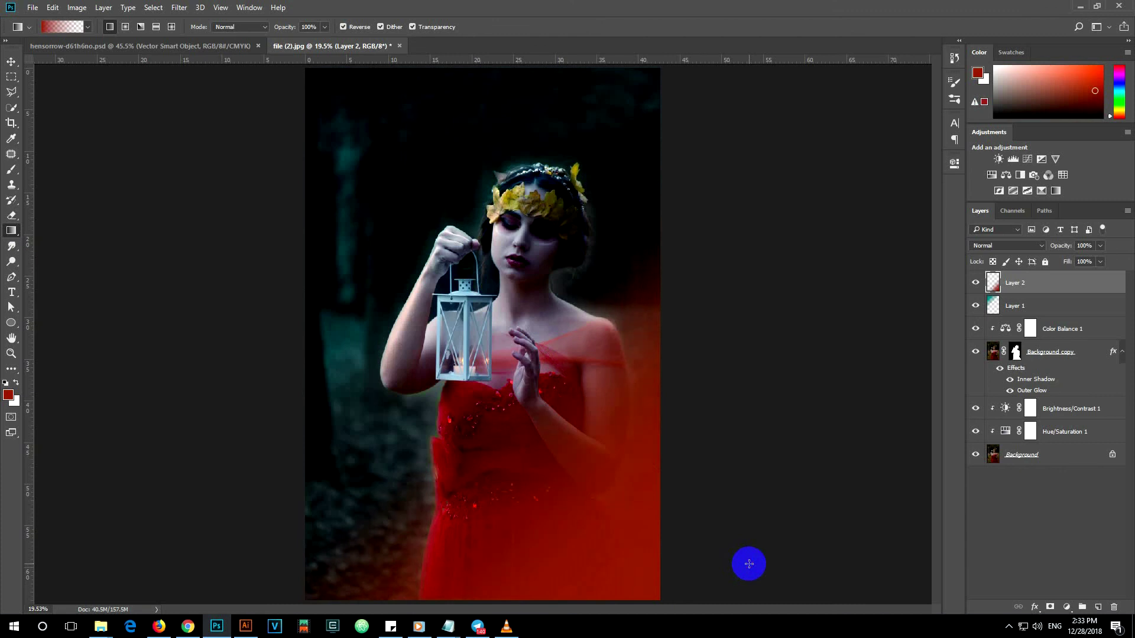
click(1023, 246)
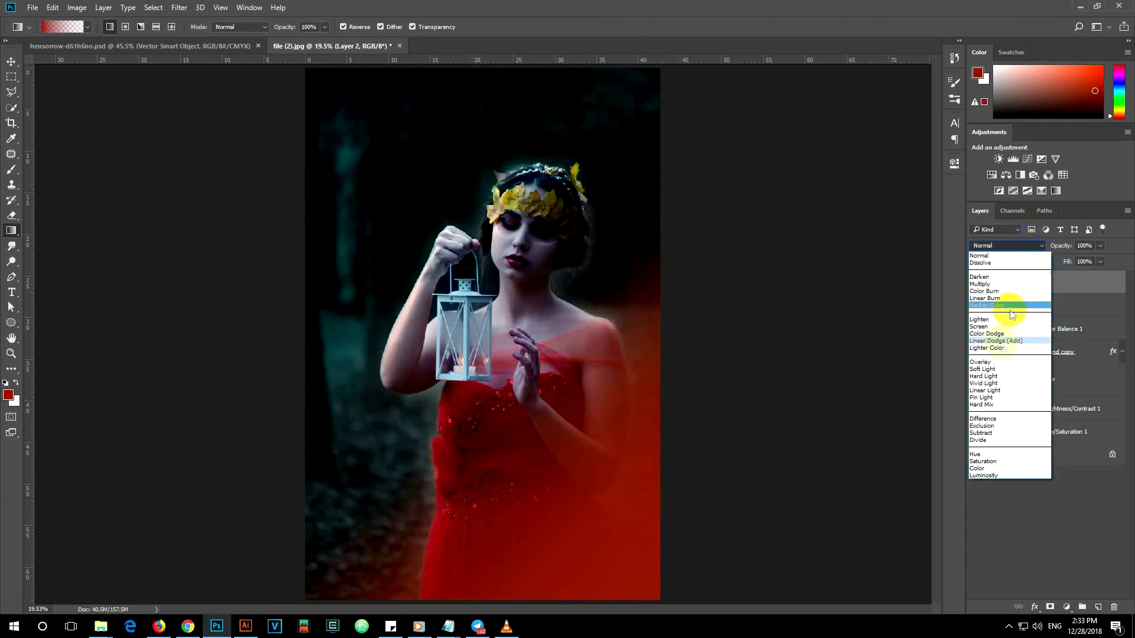
click(997, 370)
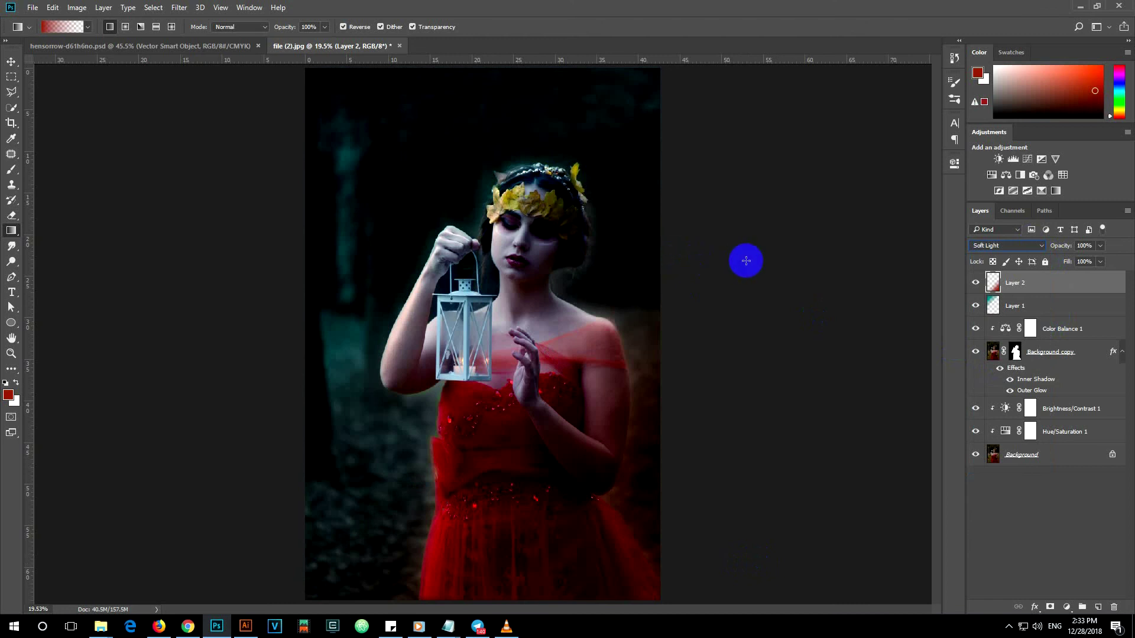
Select Layer 1, fetch the flare artwork from Illustrator, and paste it into the image.
click(1015, 301)
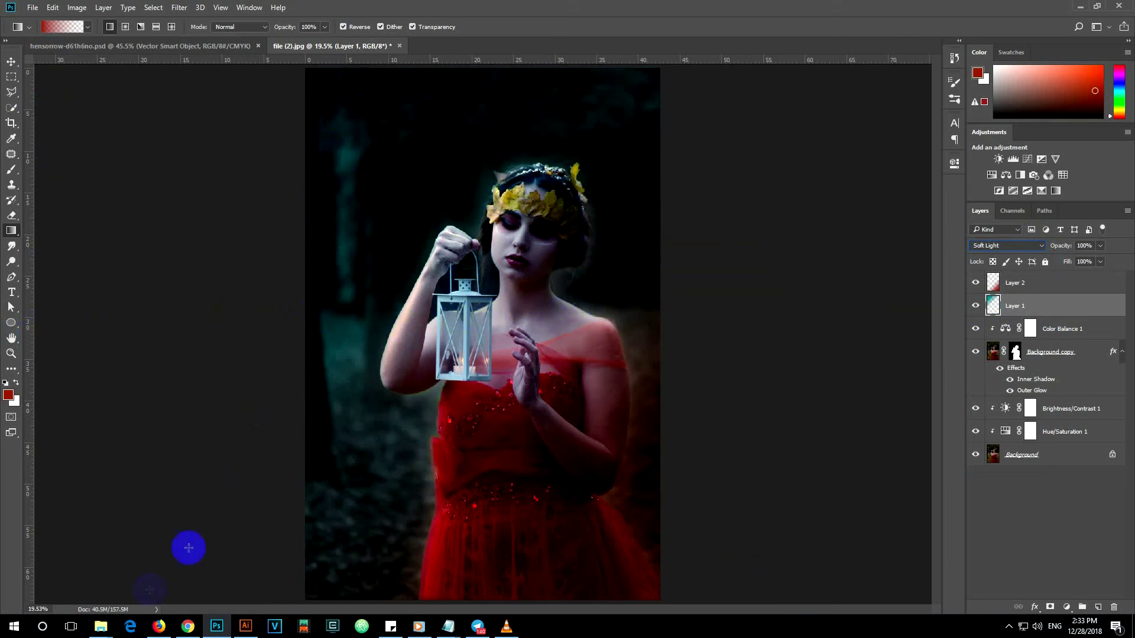
click(246, 627)
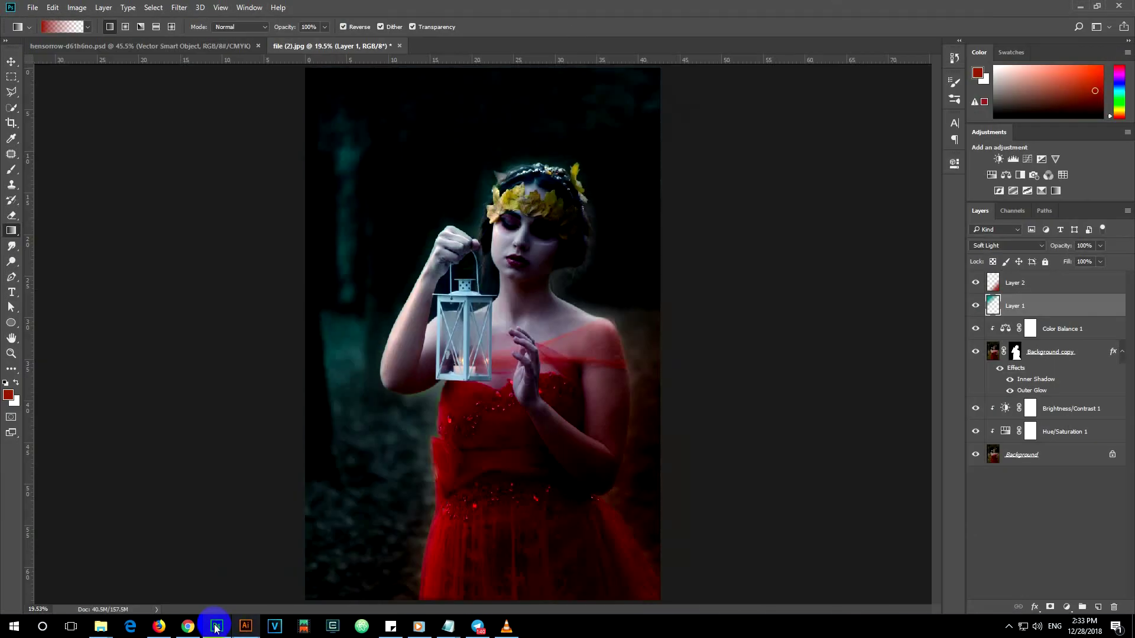
click(216, 626)
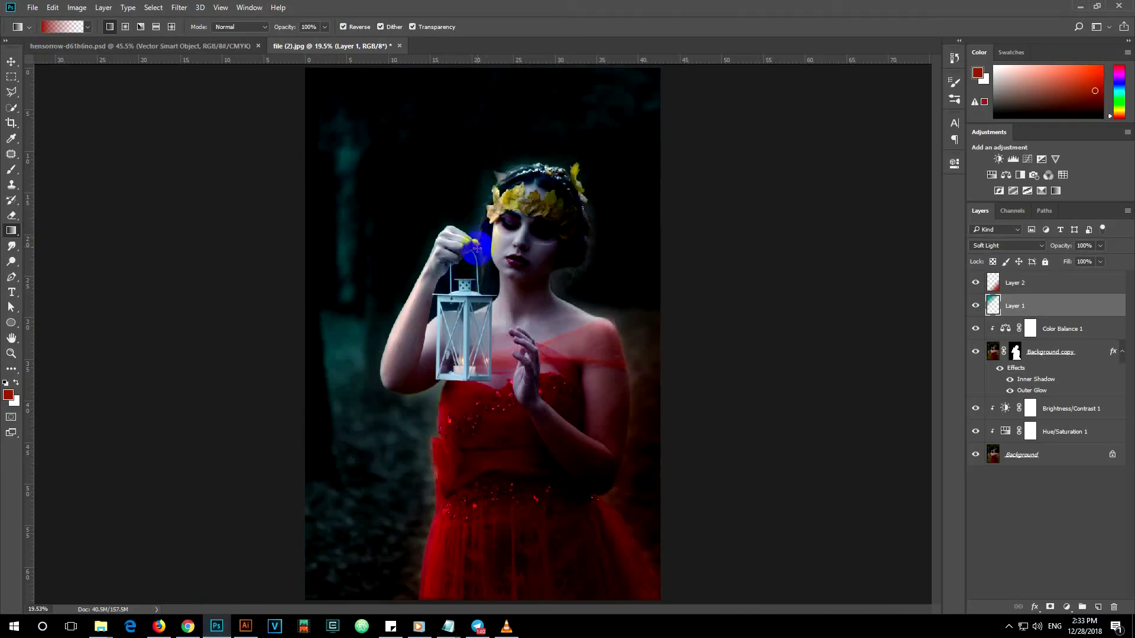
key(ctrl+v)
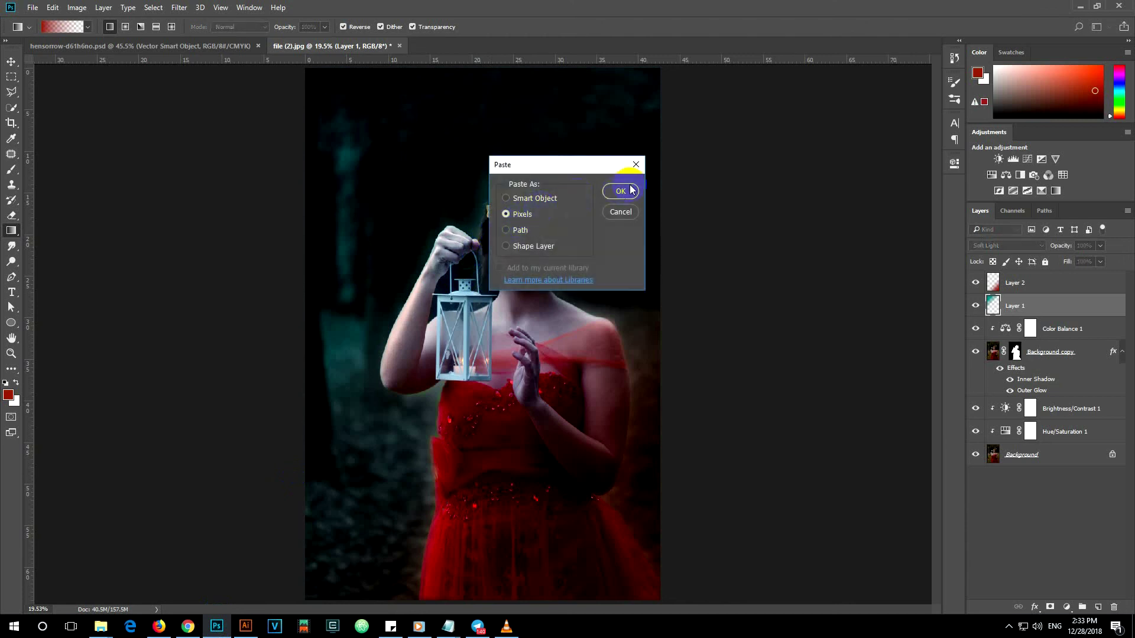
Paste the flare as Pixels into Layer 3, enlarge it across the image, and move it to the top.
click(621, 191)
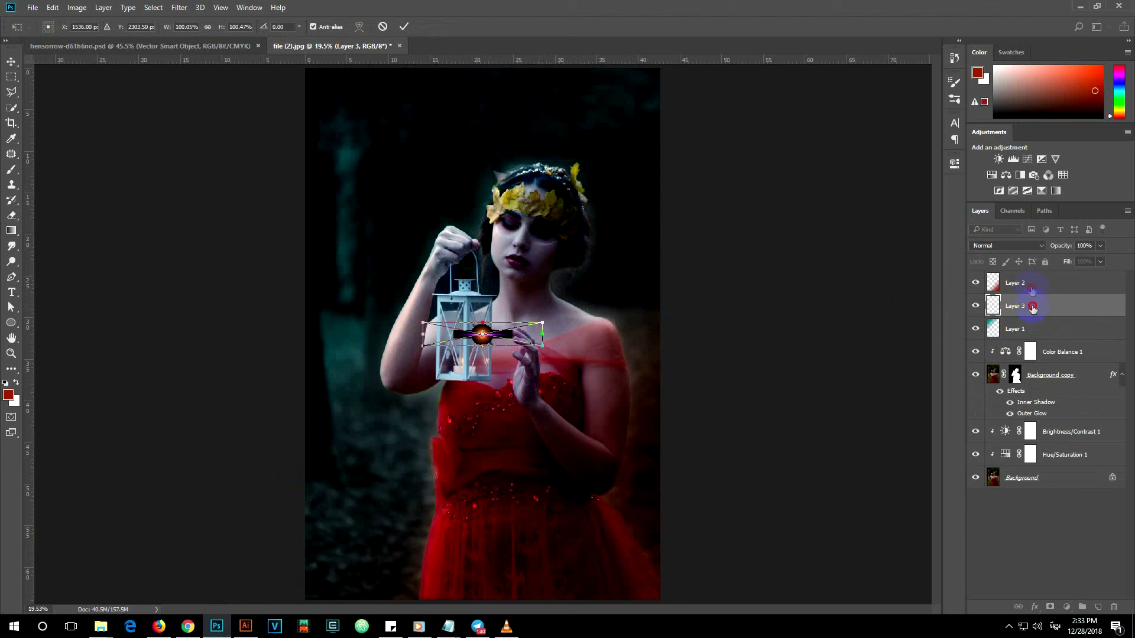
mouse_move(543, 323)
mouse_down()
mouse_move(726, 240)
mouse_move(900, 129)
mouse_up()
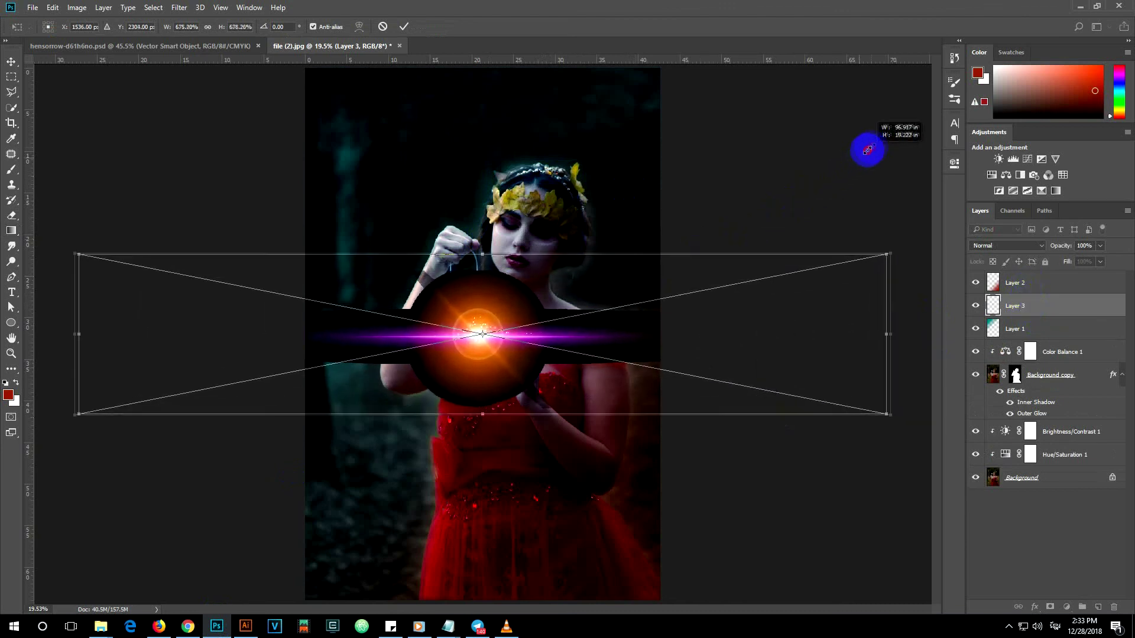
key(g)
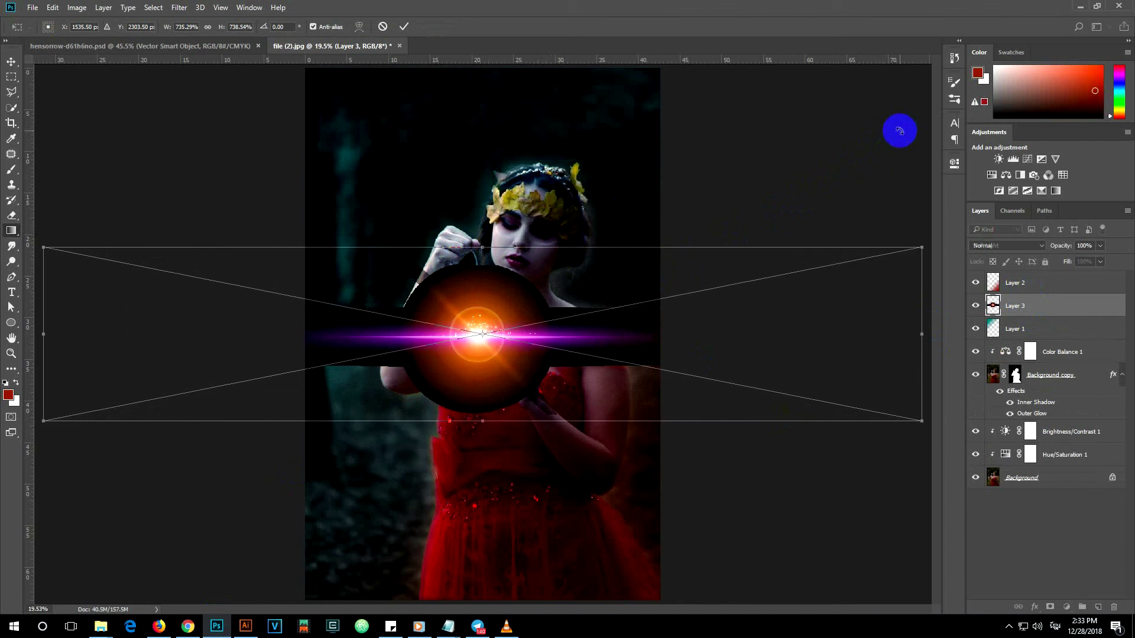
drag(1015, 313, 1022, 280)
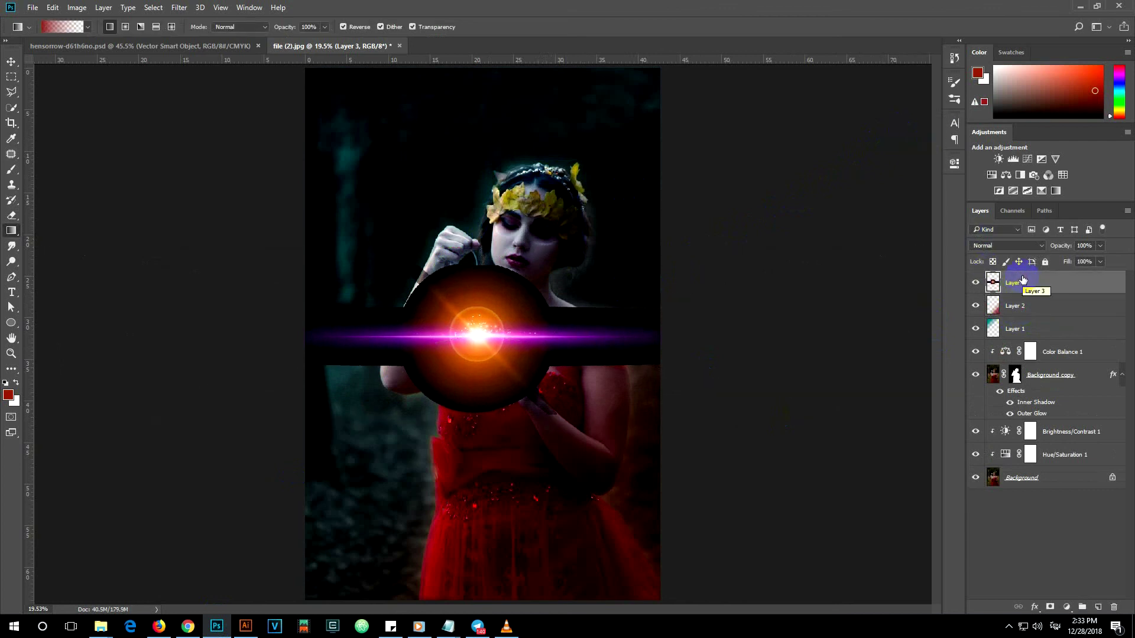
click(1014, 245)
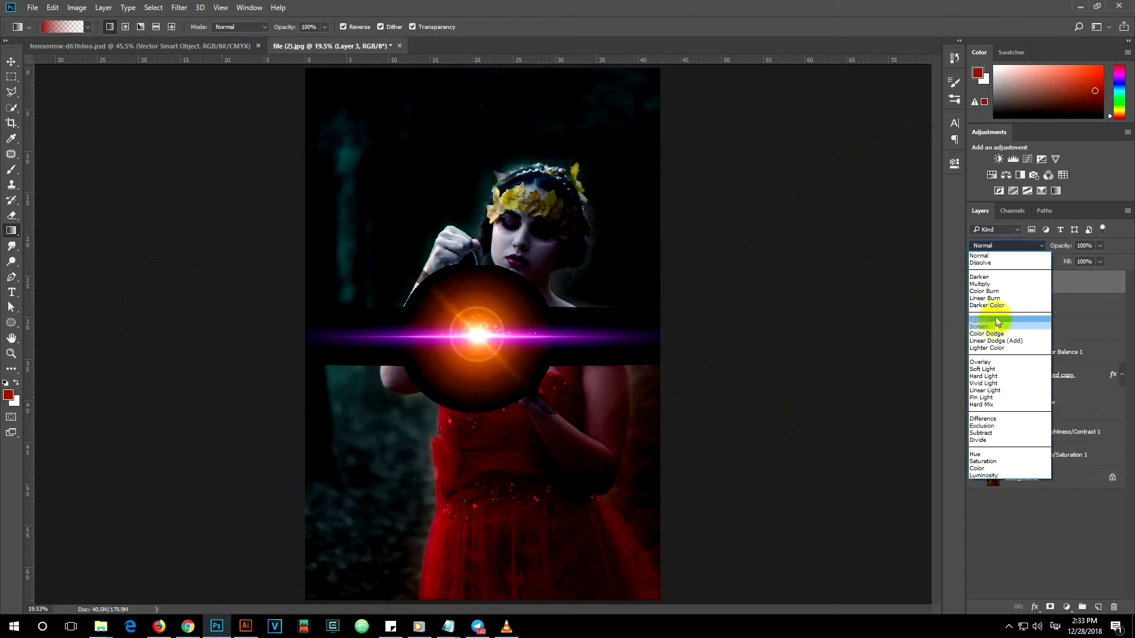
Set Layer 3 to Screen blend mode and shift the flare left onto the lantern.
click(998, 327)
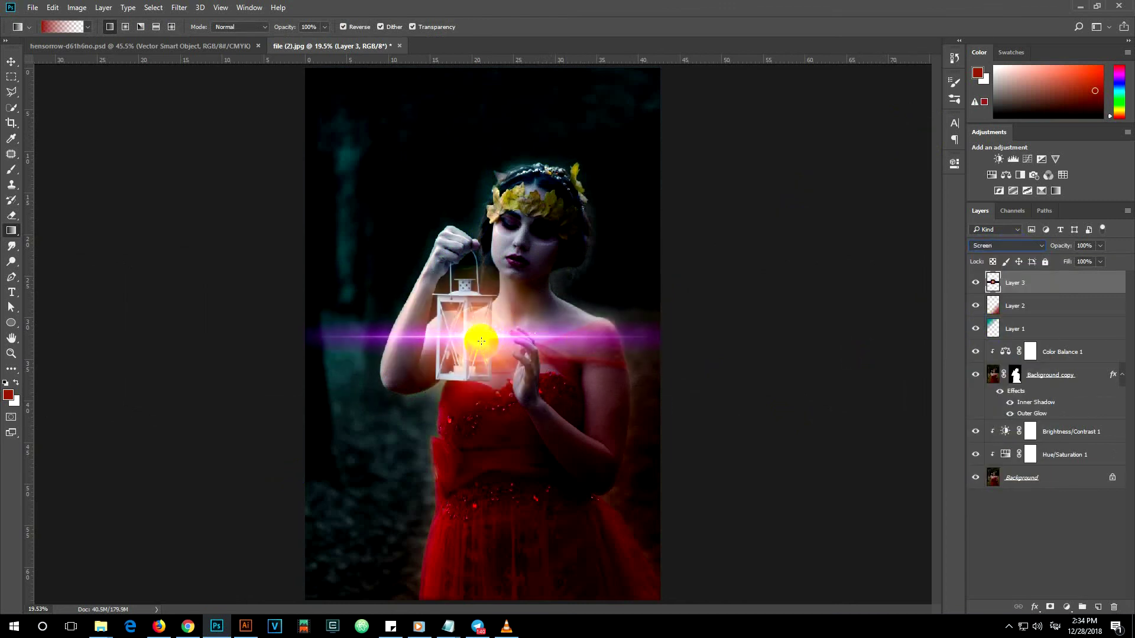
click(11, 61)
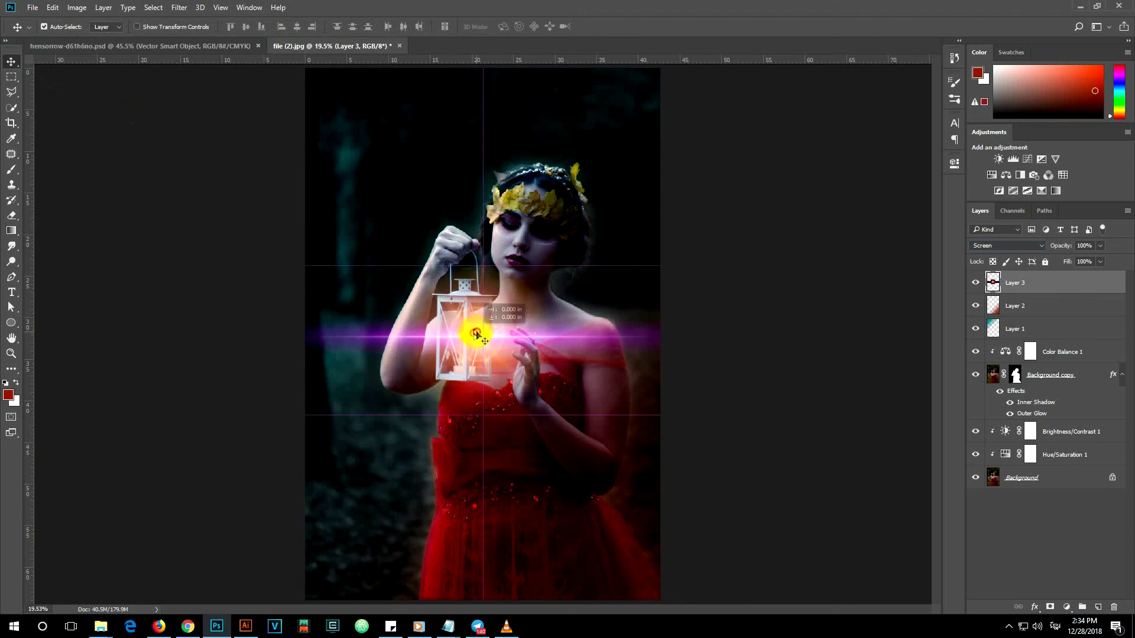
drag(476, 331, 463, 332)
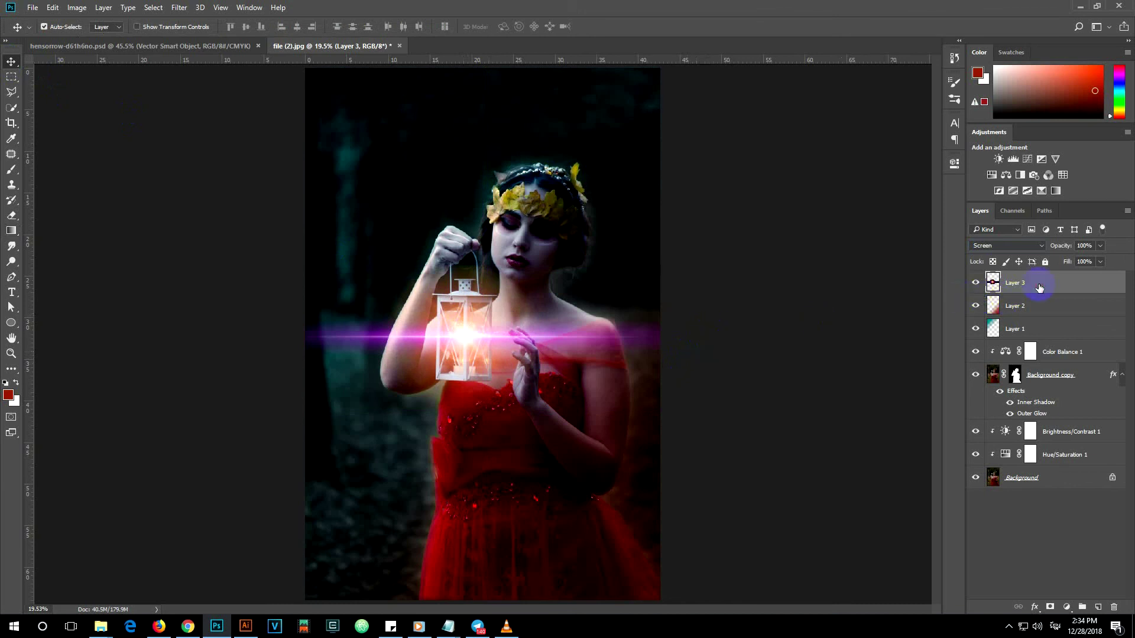
Scale the flare up by about 20 percent with Free Transform.
click(630, 320)
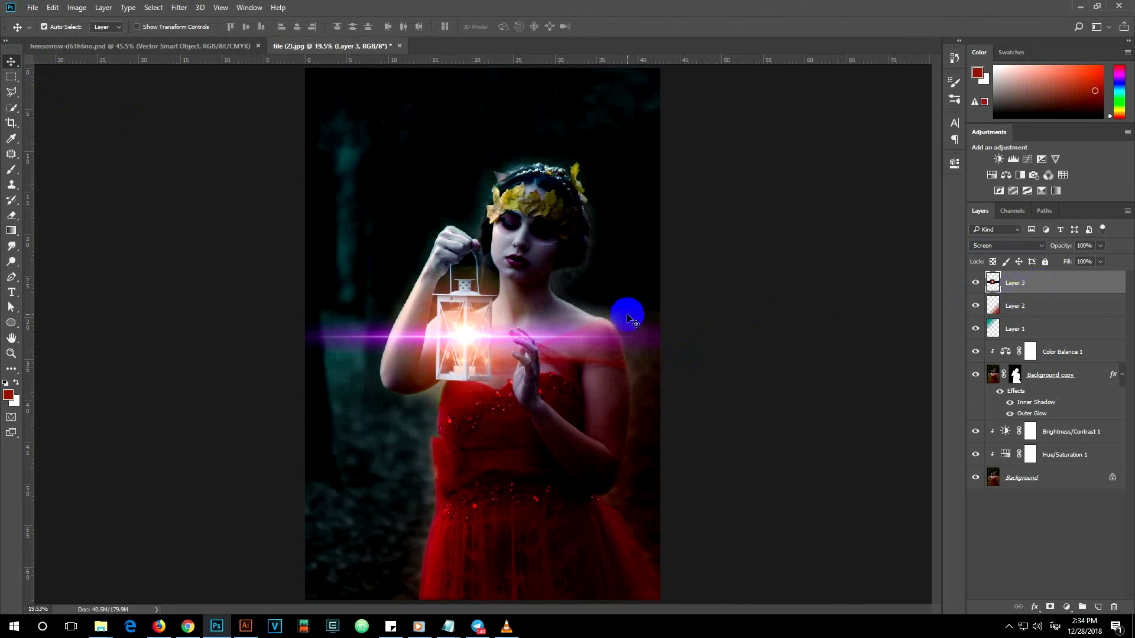
key(ctrl+t)
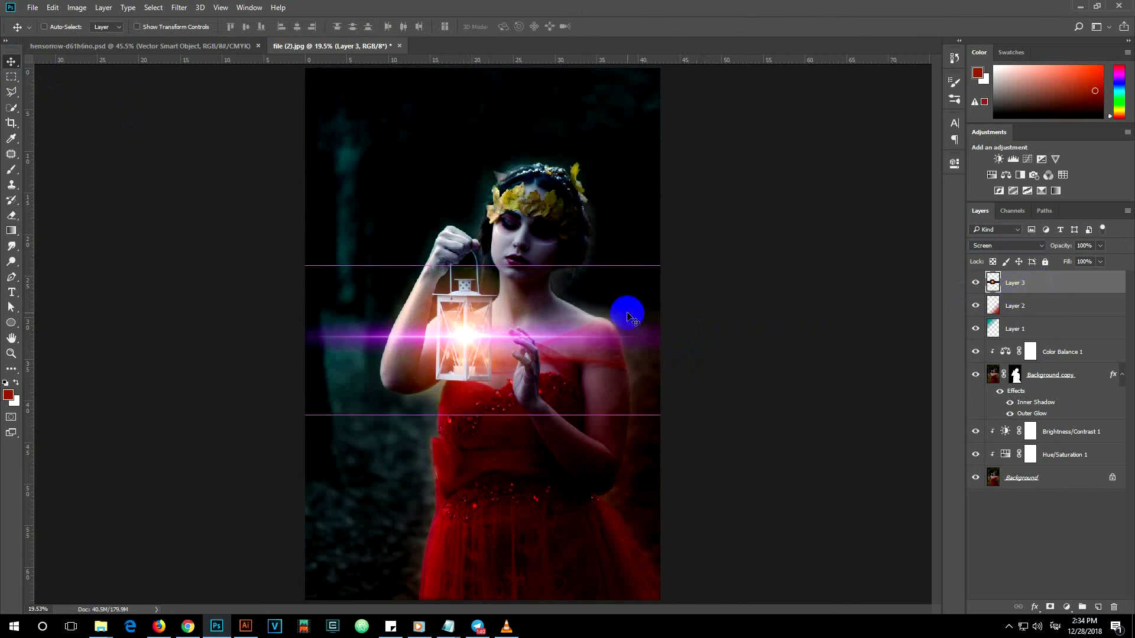
drag(683, 414, 733, 437)
key(Return)
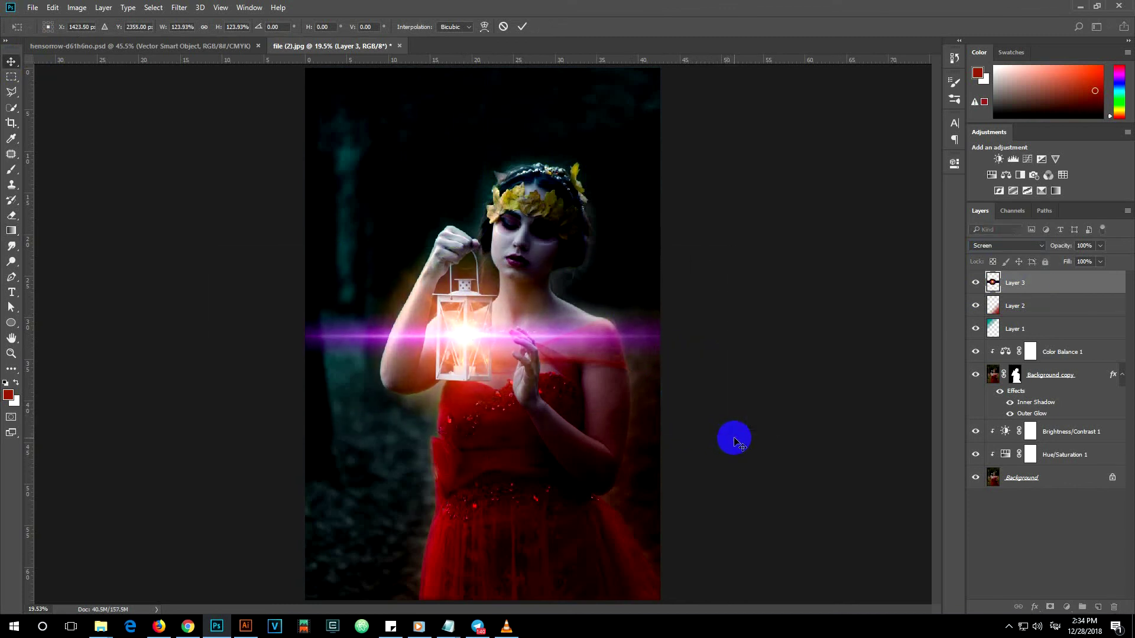